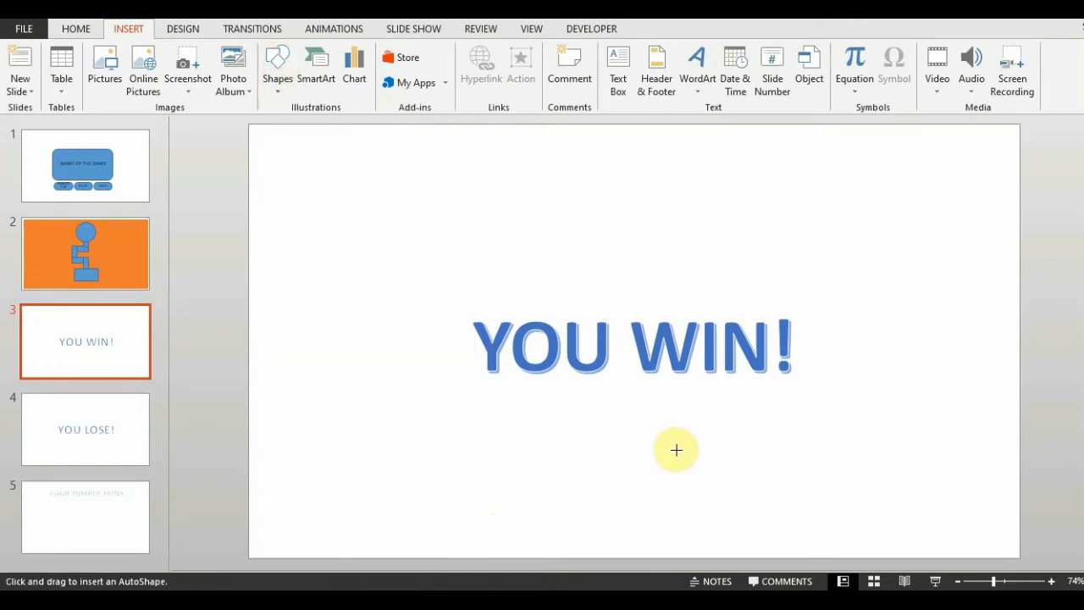
Draw a rounded rectangle about 1.75" wide and 0.75" high centred below YOU WIN! and label it PLAY AGAIN.
mouse_move(583, 458)
left_mouse_down()
mouse_move(670, 505)
mouse_move(685, 501)
left_mouse_up()
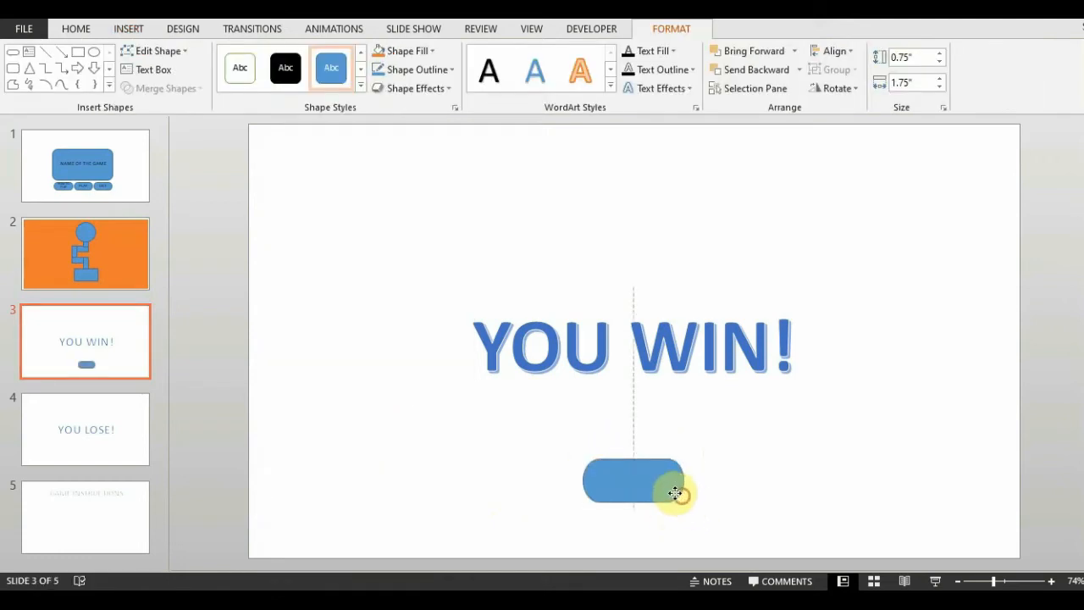
right_click(674, 488)
left_click(779, 285)
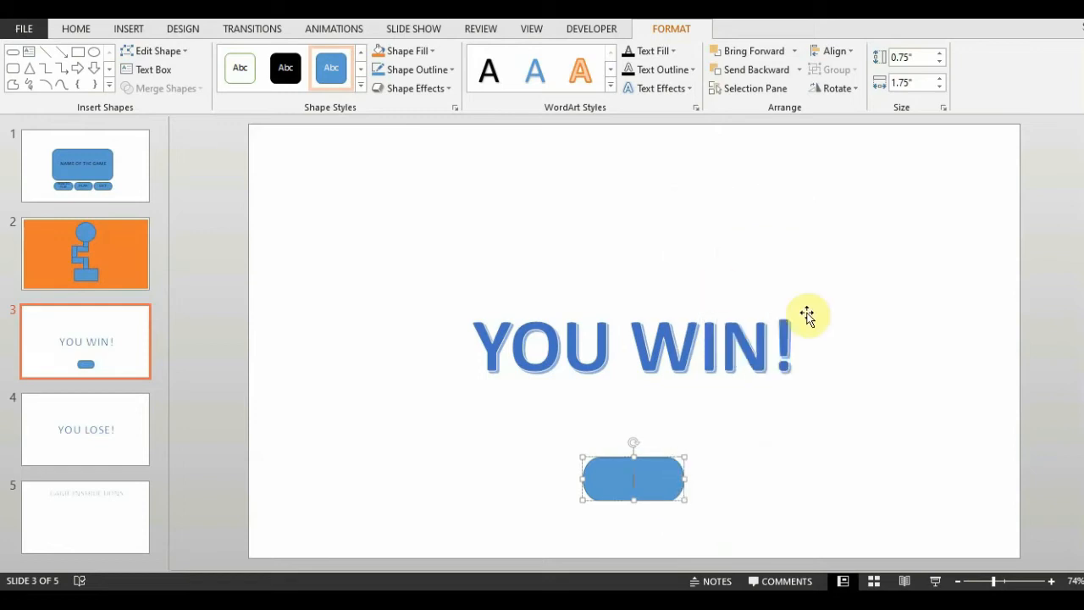
type("PLAY AGAIN")
Format the PLAY AGAIN button's text as bold and black.
key("ctrl+a")
left_click(75, 29)
left_click(360, 57)
left_click(244, 82)
left_click(408, 82)
left_click(404, 118)
left_click(380, 57)
left_click(1065, 411)
left_click(668, 461)
Give the PLAY AGAIN button an on-click action that hyperlinks to Slide 2.
left_click(128, 28)
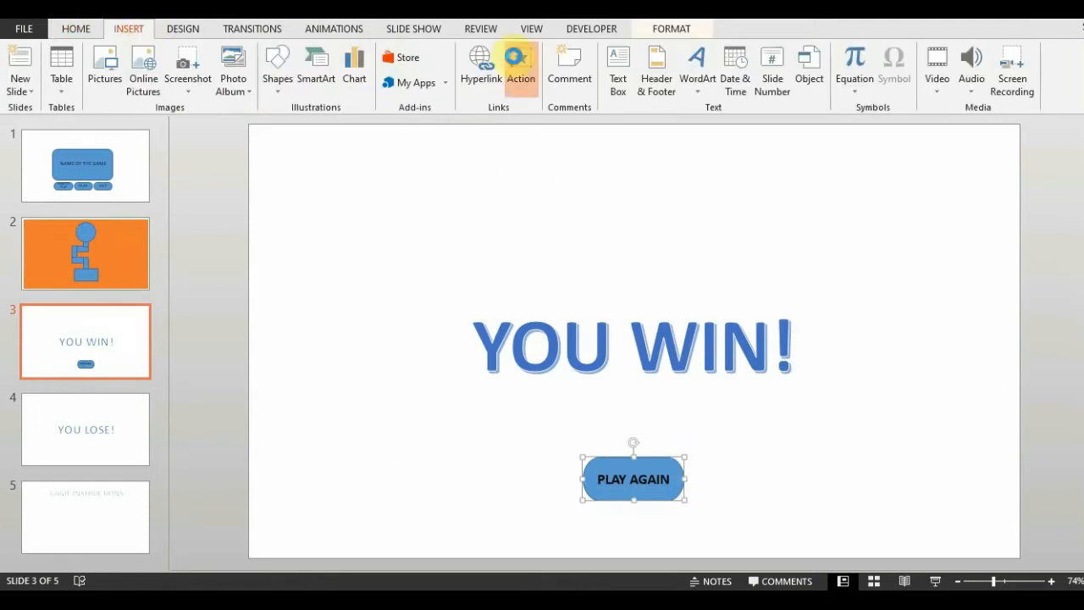
left_click(520, 63)
left_click(444, 234)
left_click(509, 249)
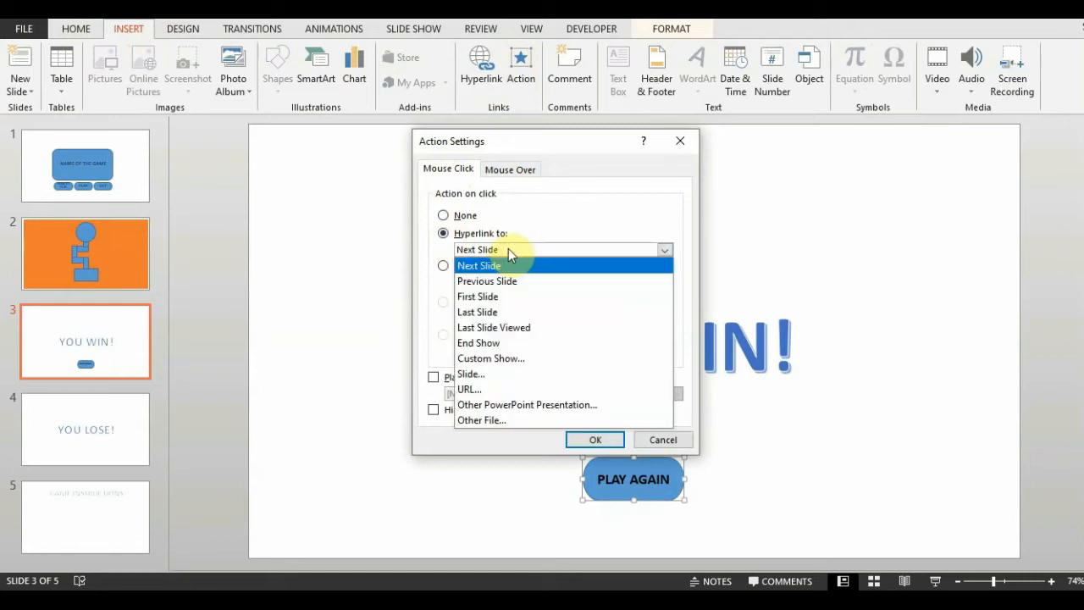
left_click(480, 376)
left_click(375, 237)
left_click(649, 392)
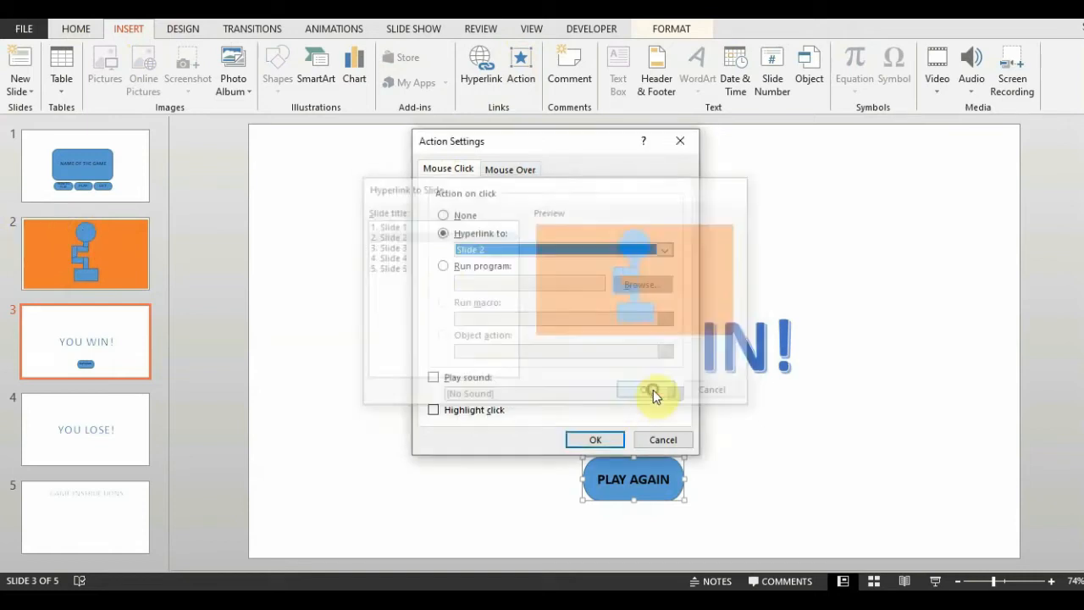
left_click(596, 440)
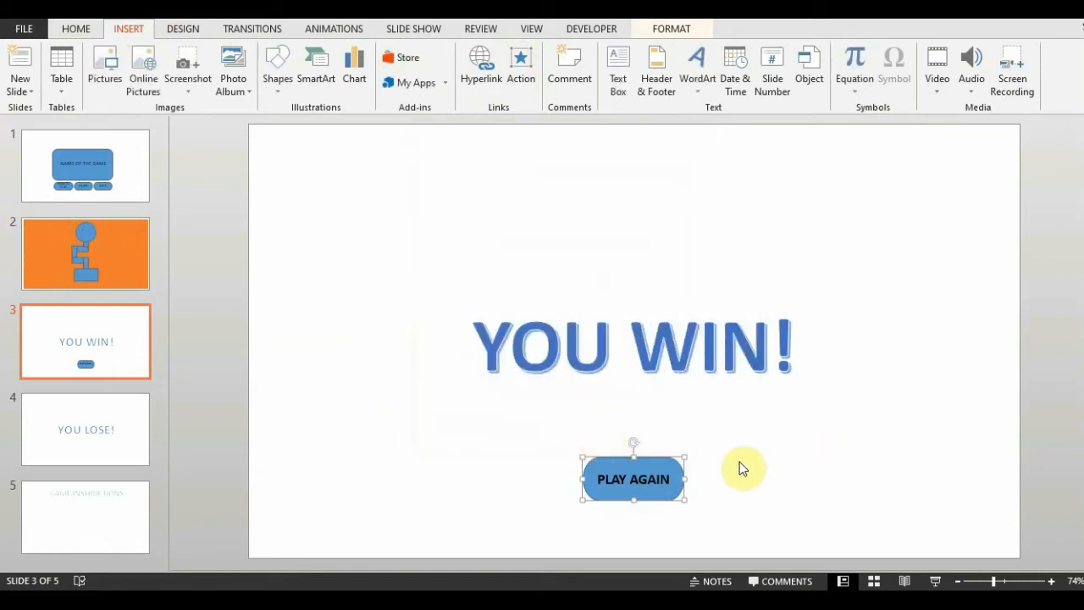
Duplicate the PLAY AGAIN button and stack the copy directly beneath the original.
right_click(636, 476)
left_click(674, 464)
right_click(675, 463)
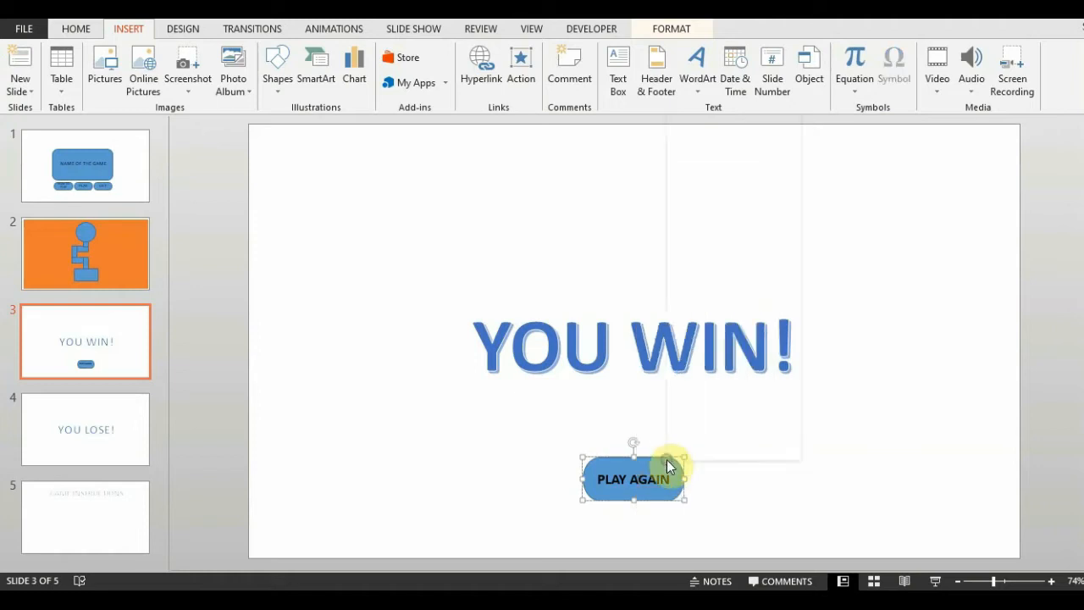
left_click(664, 508)
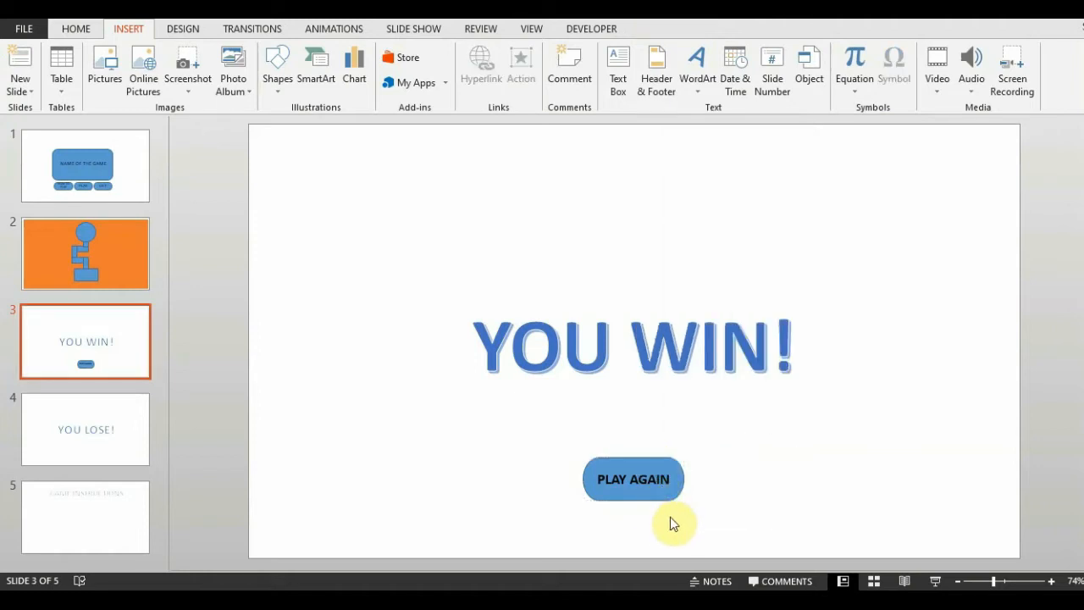
key("ctrl+v")
left_click_drag(658, 505, 650, 539)
left_click_drag(660, 465, 658, 454)
Change the lower button's label to EXIT.
left_click(635, 523)
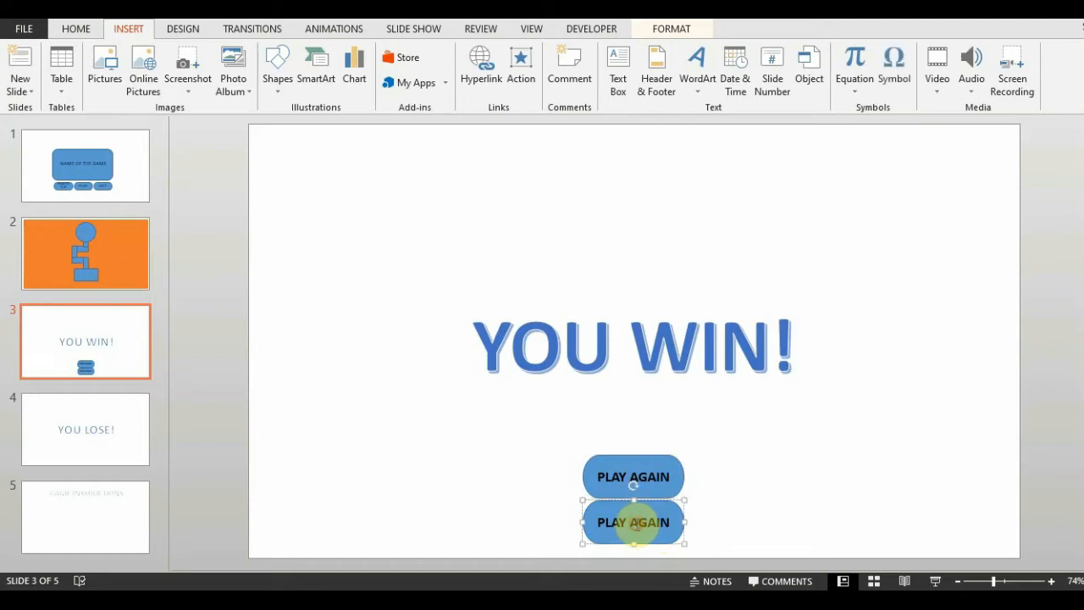
key("ctrl+a")
type("EX")
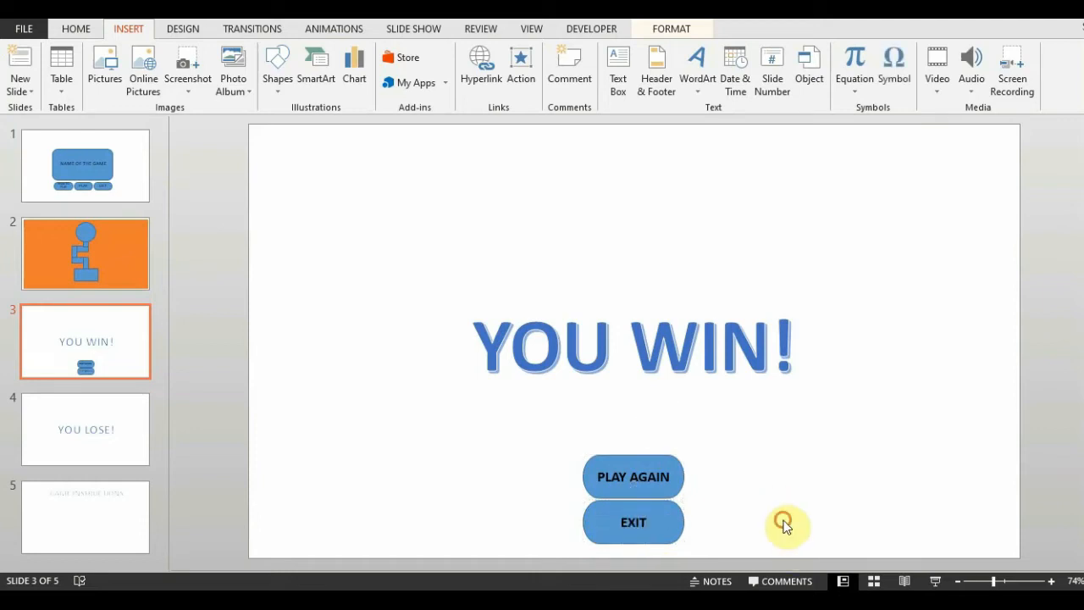
Set the EXIT button's on-click hyperlink to End Show.
left_click(665, 514)
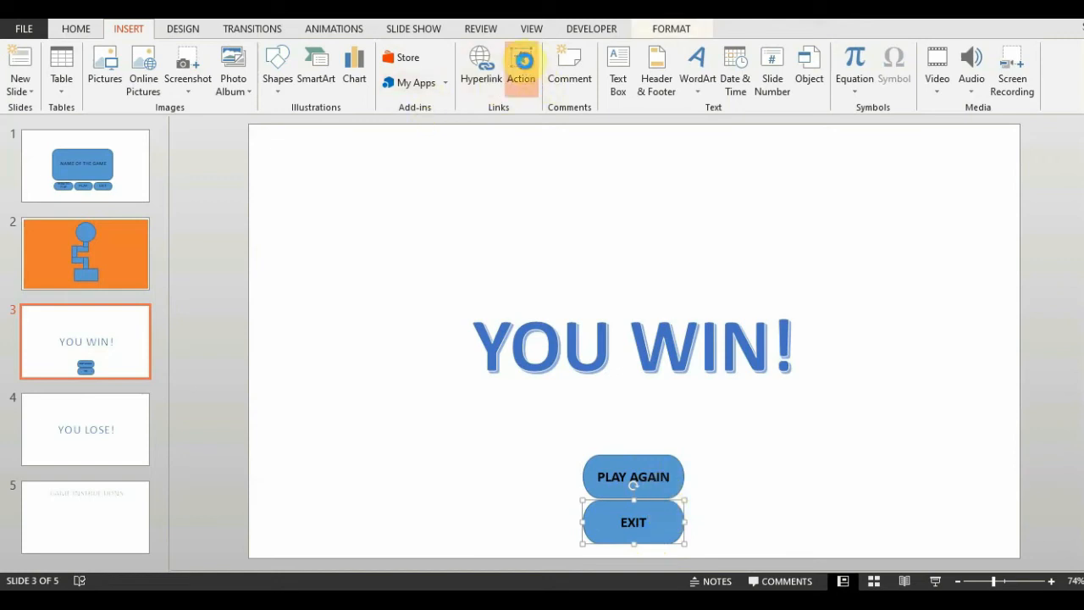
left_click(521, 68)
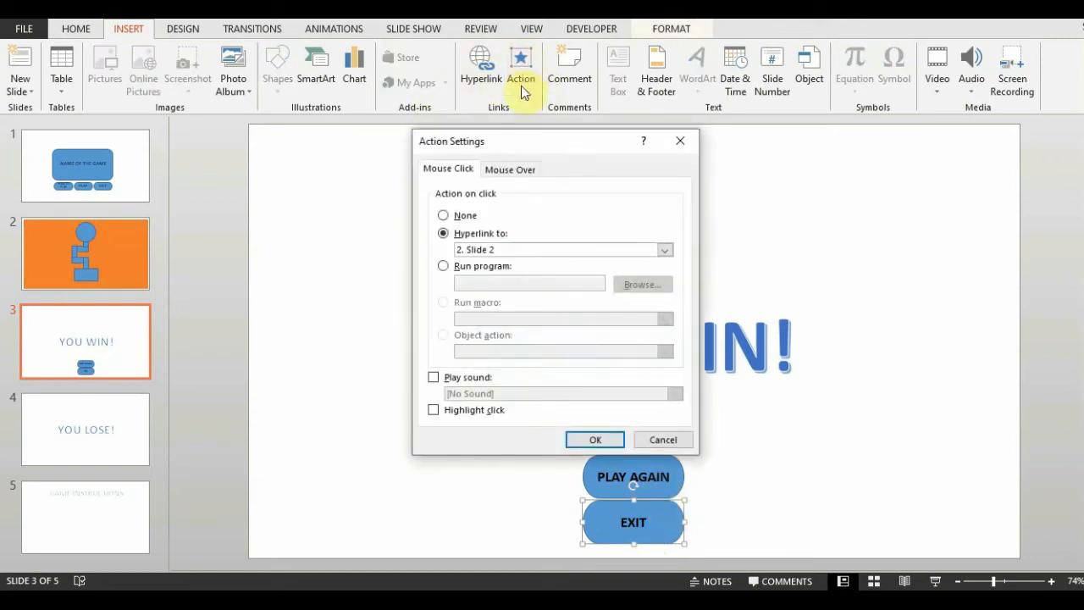
left_click(485, 248)
left_click(479, 343)
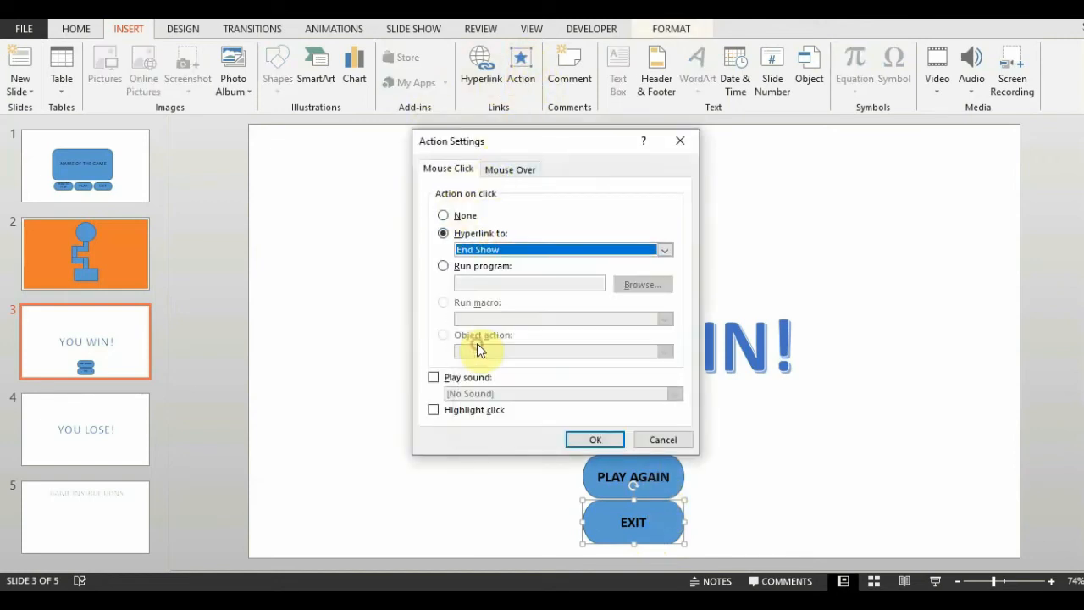
left_click(596, 440)
Copy the PLAY AGAIN and EXIT buttons together and paste them onto the YOU LOSE! slide.
left_click(658, 468)
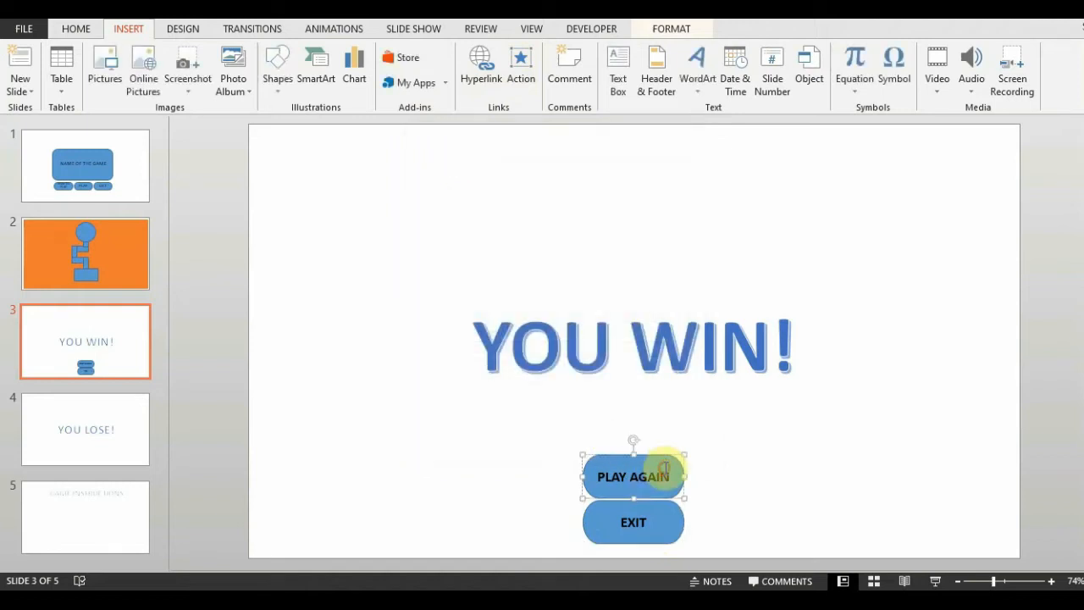
right_click(668, 477)
left_click(678, 472)
left_click(675, 521, "shift")
right_click(680, 479)
left_click(739, 280)
left_click(104, 450)
key("ctrl+v")
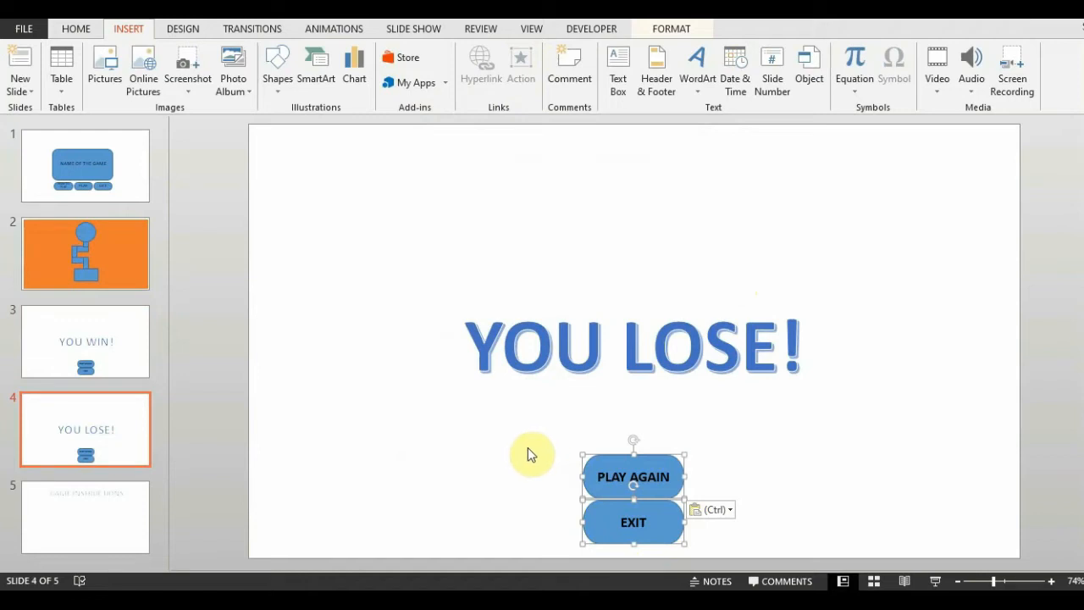
Paste both buttons onto the GAME INSTRUCTIONS slide and relabel the upper one PLAY NOW.
left_click(133, 515)
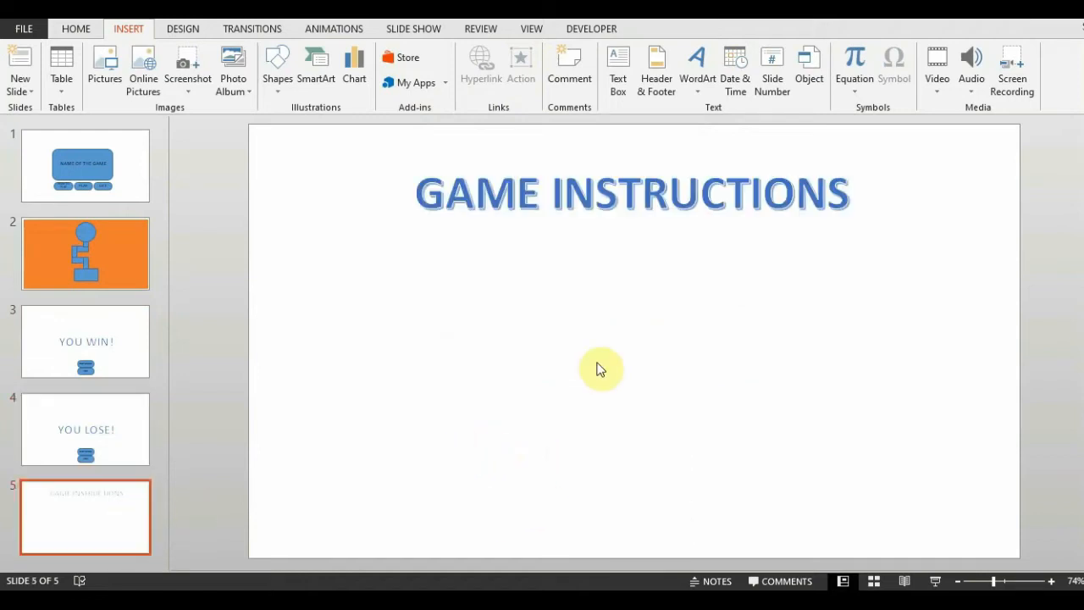
key("ctrl+v")
double_click(670, 472)
type("NOW")
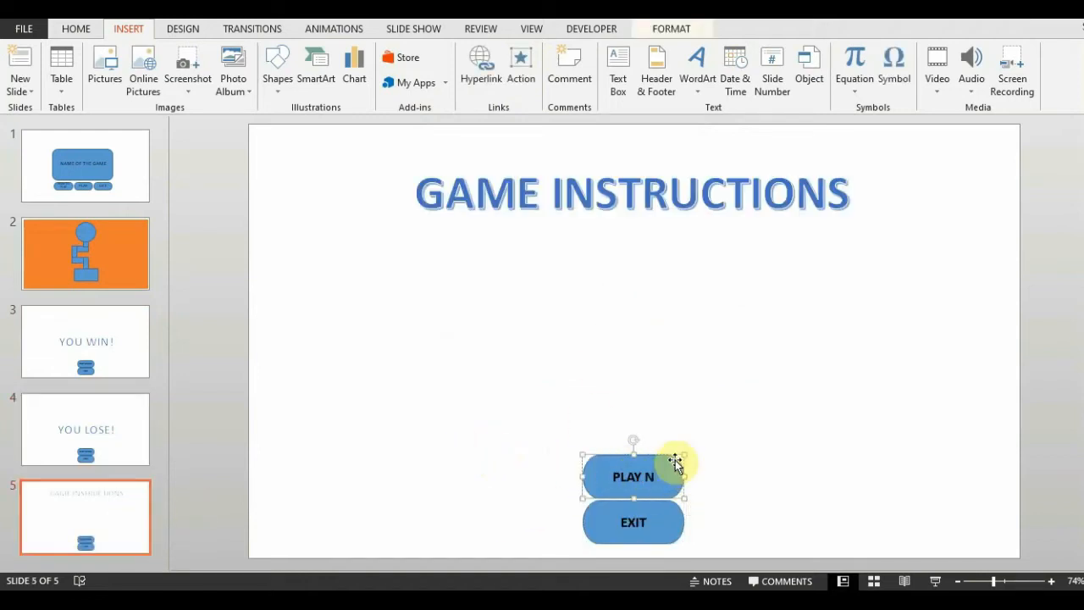
left_click(877, 408)
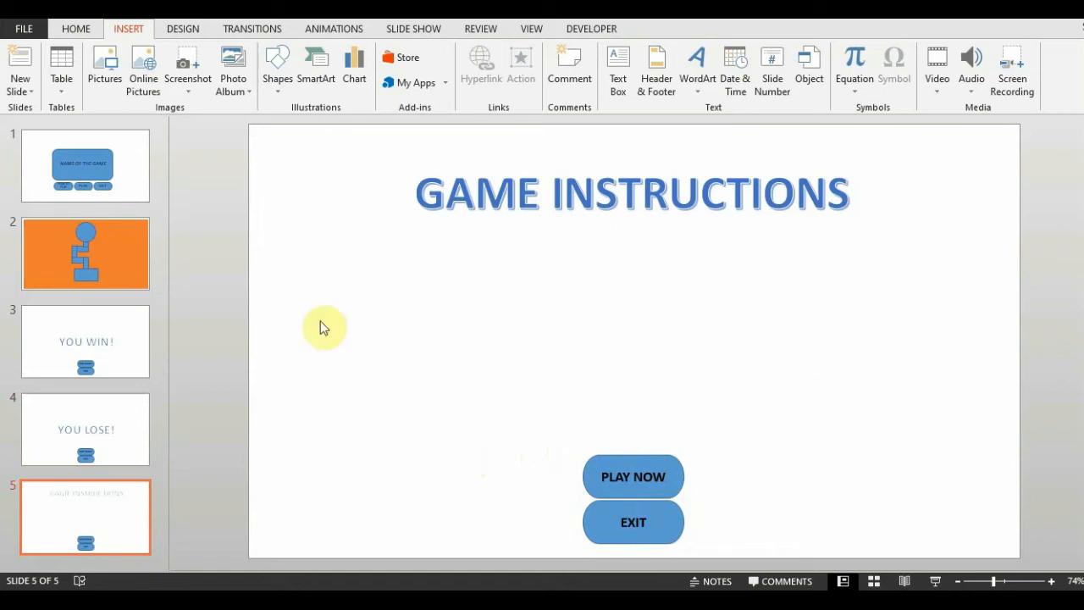
Run the slide show from the beginning and test both the winning and losing paths of the maze, including PLAY AGAIN.
key("F5")
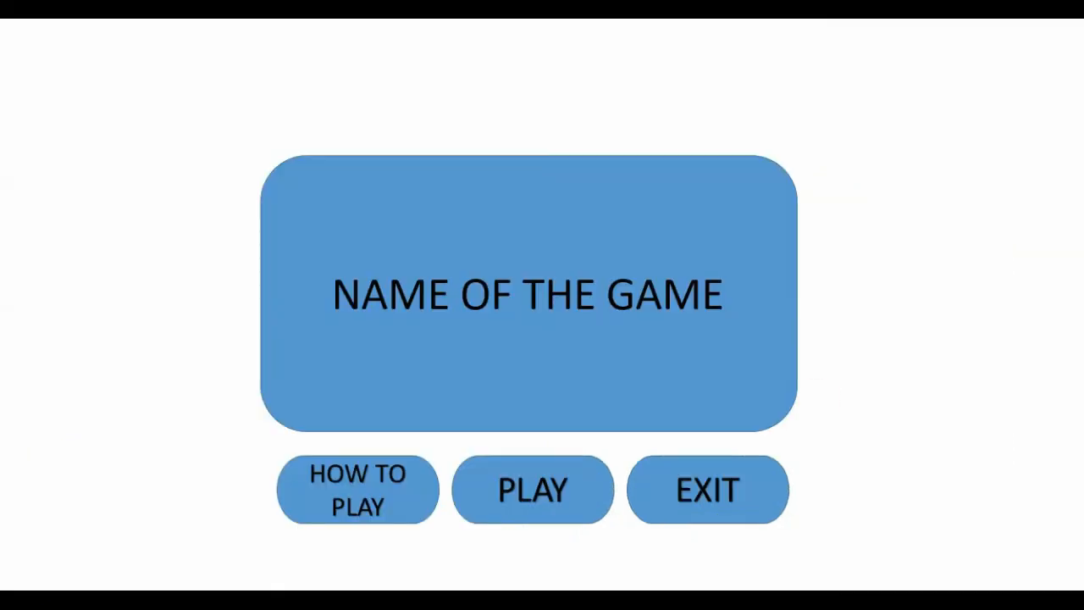
left_click(529, 472)
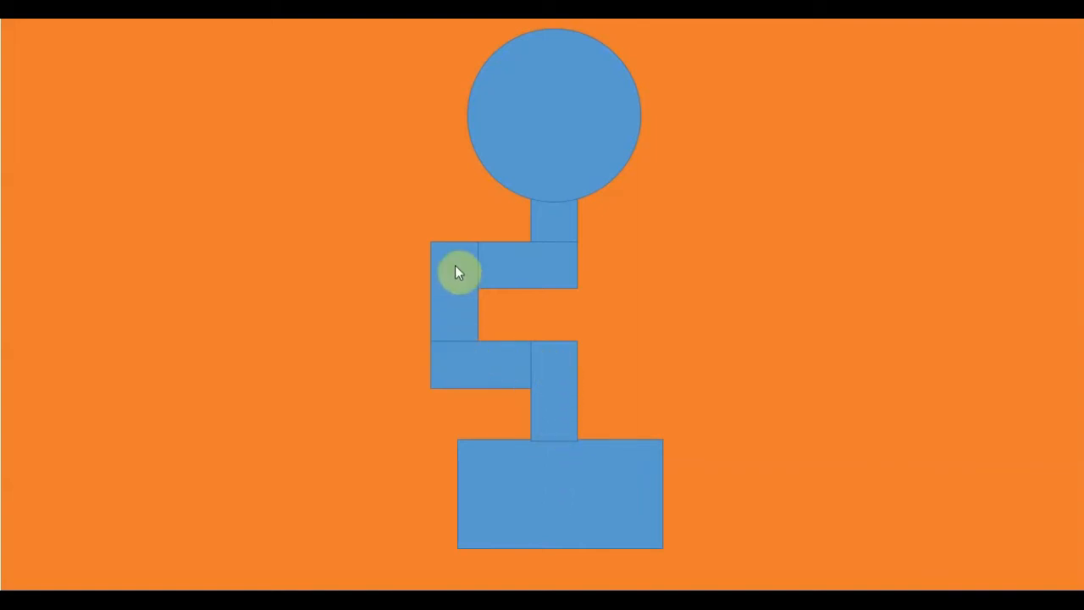
mouse_move(559, 174)
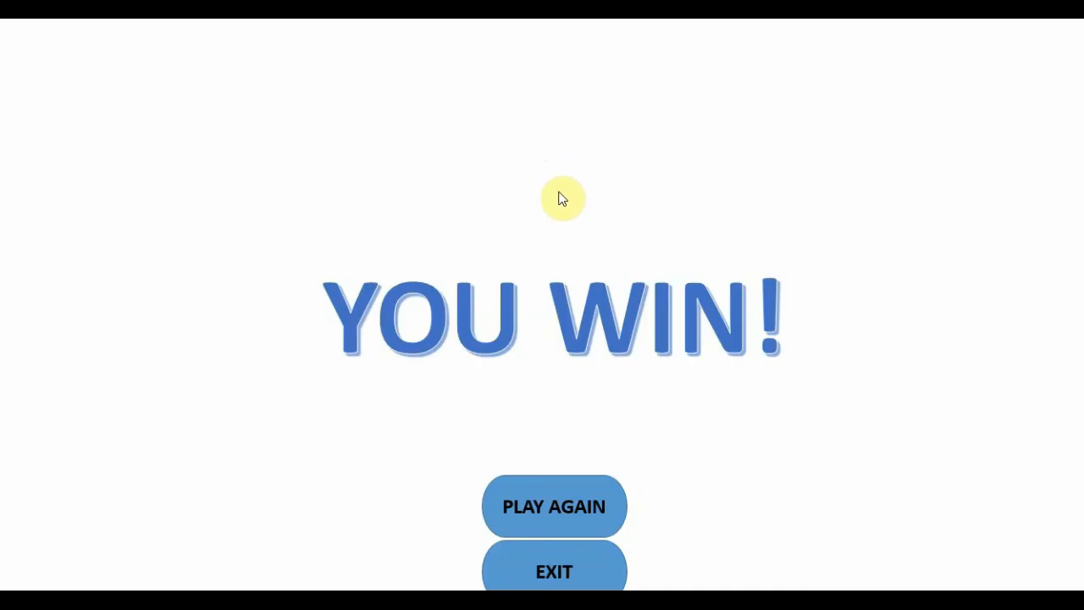
left_click(560, 519)
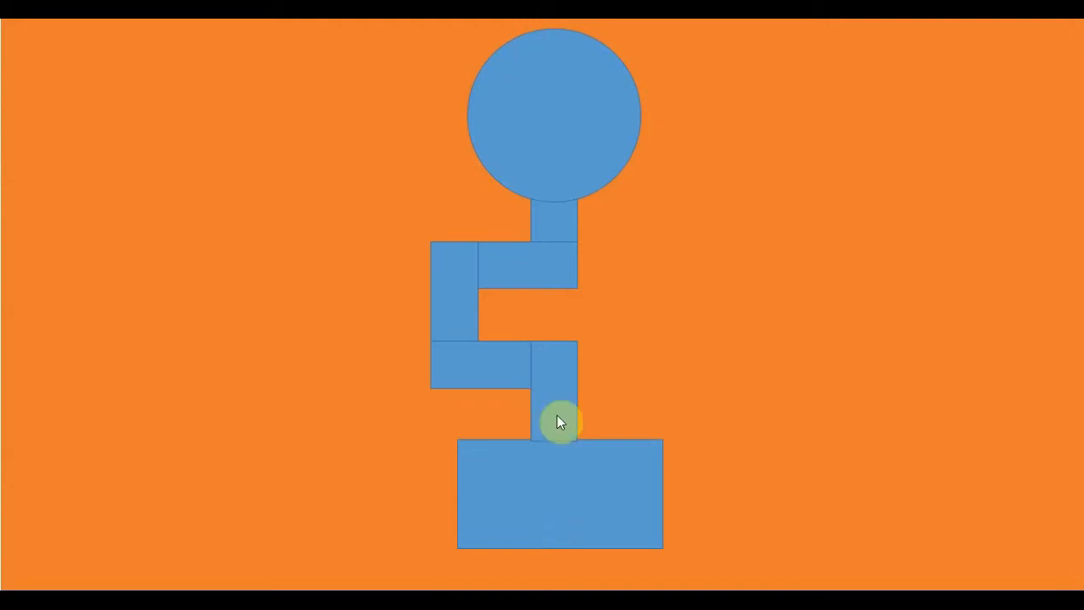
mouse_move(608, 273)
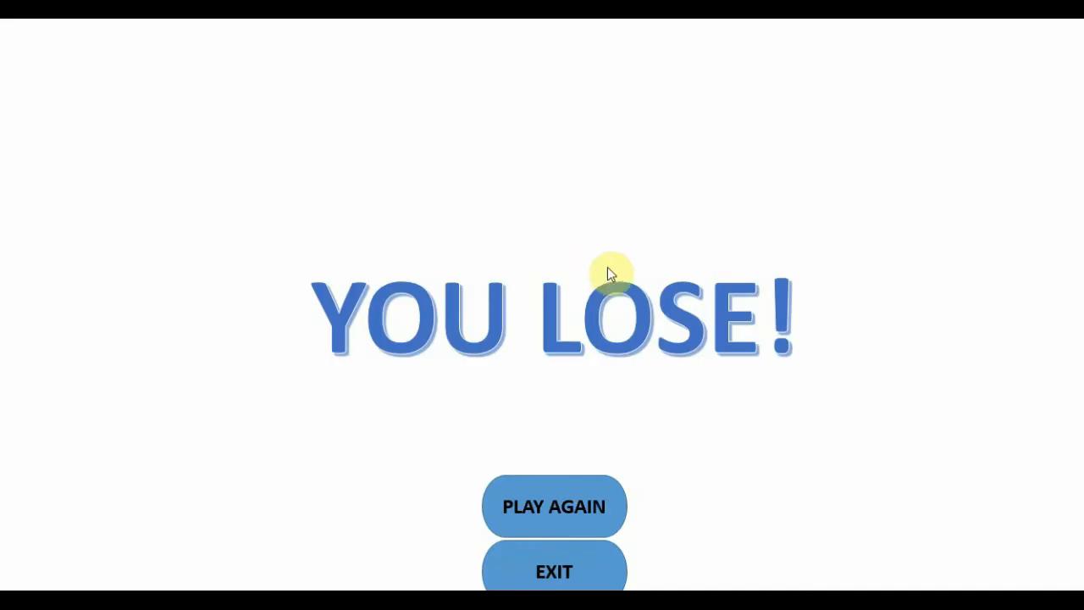
key("Escape")
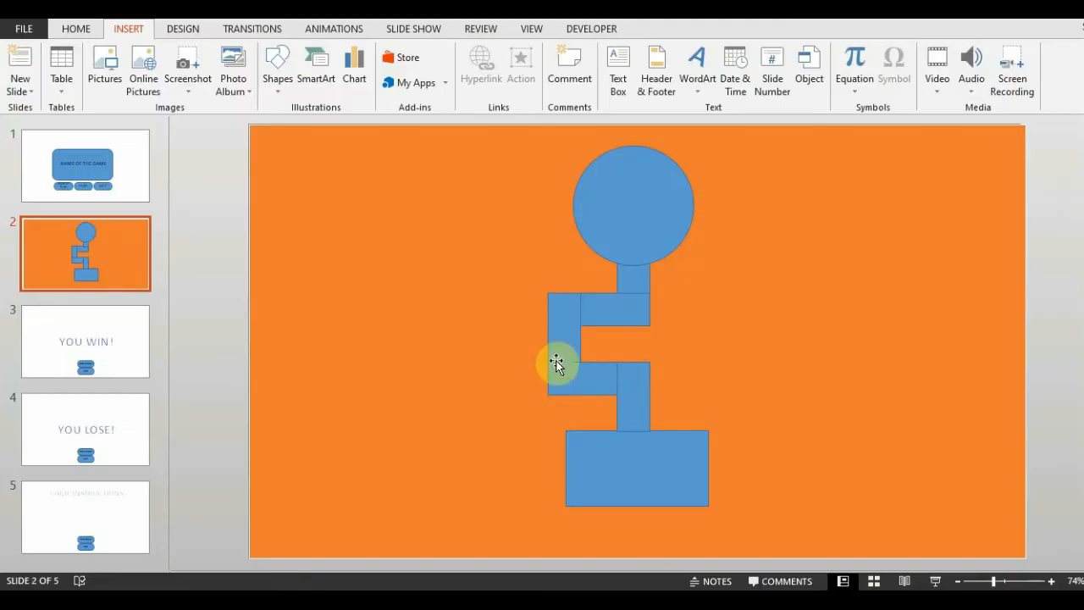
Draw a plus shape over the left vertical corridor of the slide 2 maze and fill it red.
left_click(277, 72)
left_click(312, 493)
mouse_move(512, 305)
left_mouse_down()
mouse_move(562, 351)
mouse_move(542, 347)
left_mouse_up()
left_click(424, 51)
left_click(389, 178)
Add a Spin emphasis animation to the red plus shape.
left_click(334, 29)
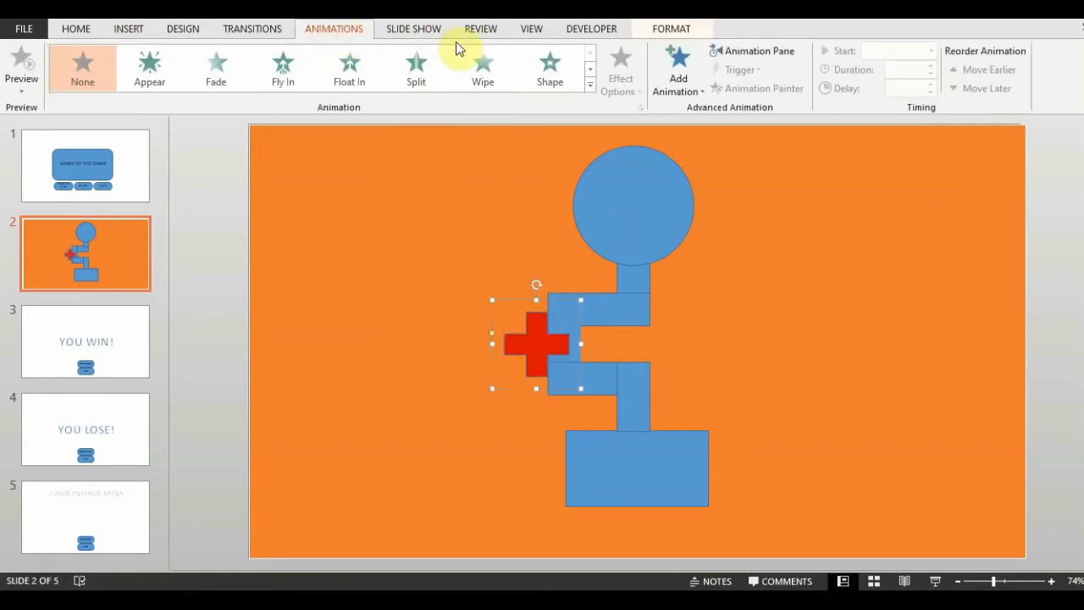
left_click(680, 89)
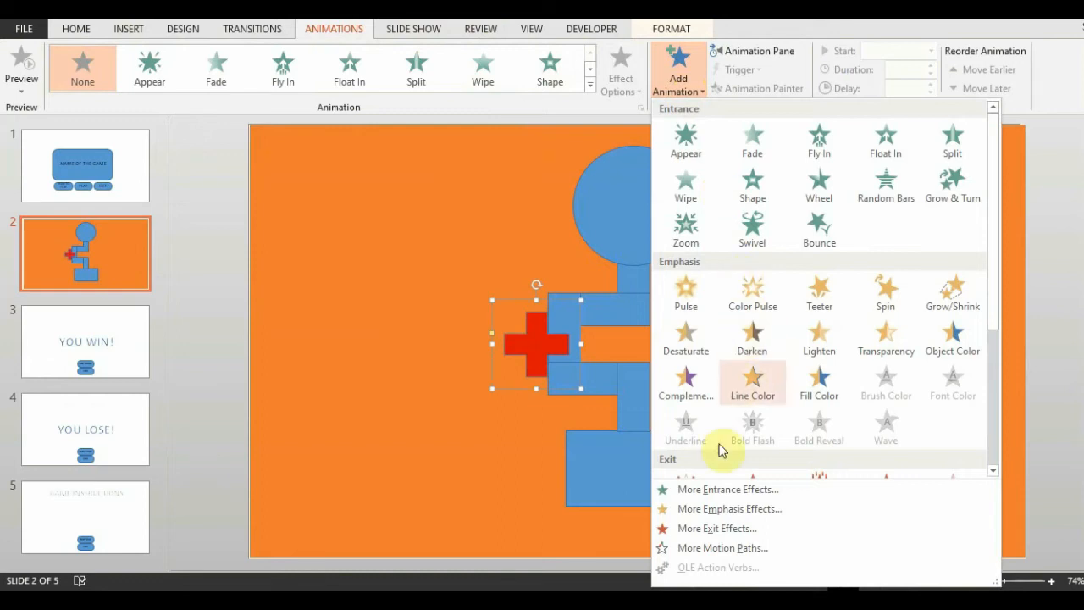
left_click(889, 296)
Set the plus shape's Spin animation to start With Previous and repeat Until End of Slide.
left_click(774, 49)
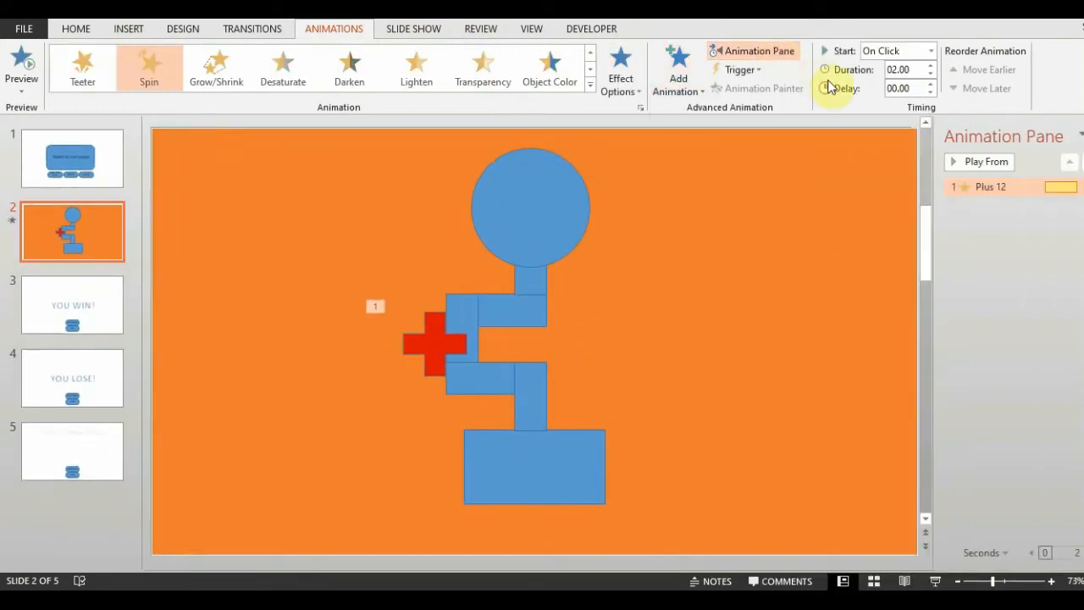
left_click(1074, 187)
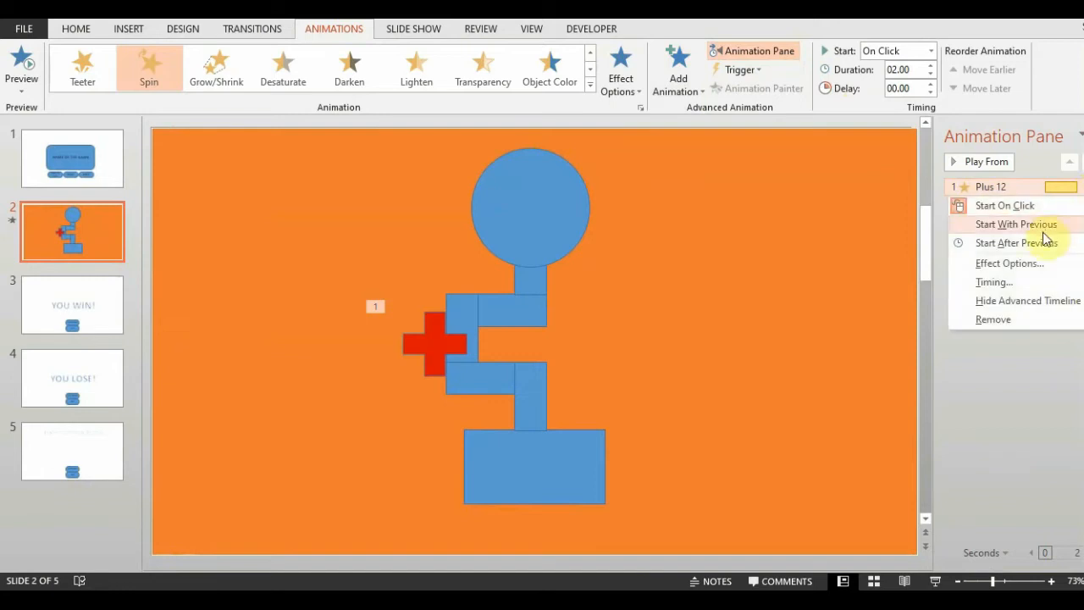
left_click(1005, 284)
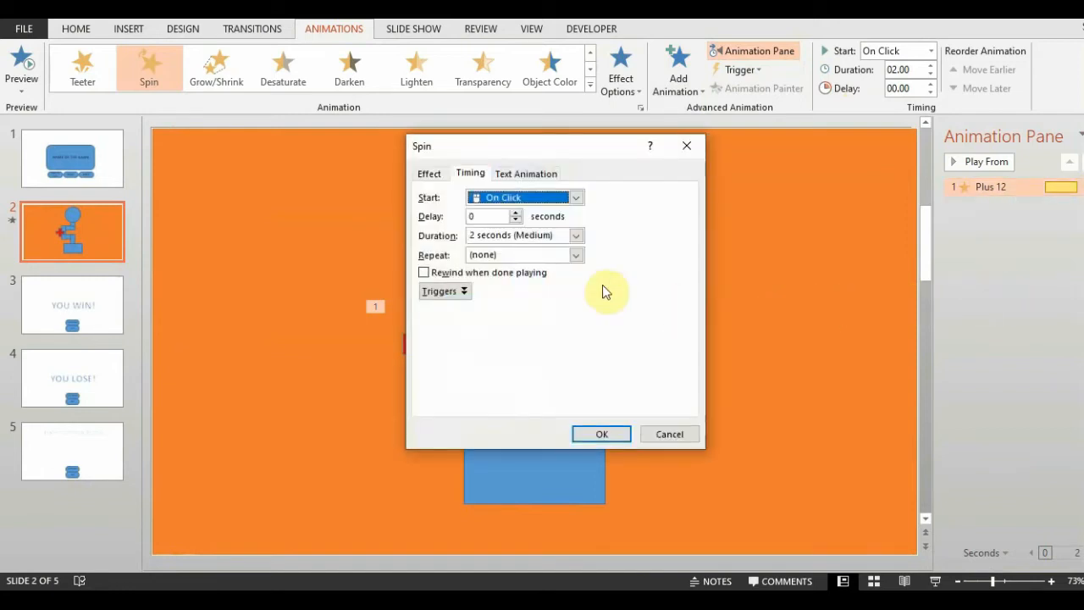
left_click_drag(496, 161, 694, 194)
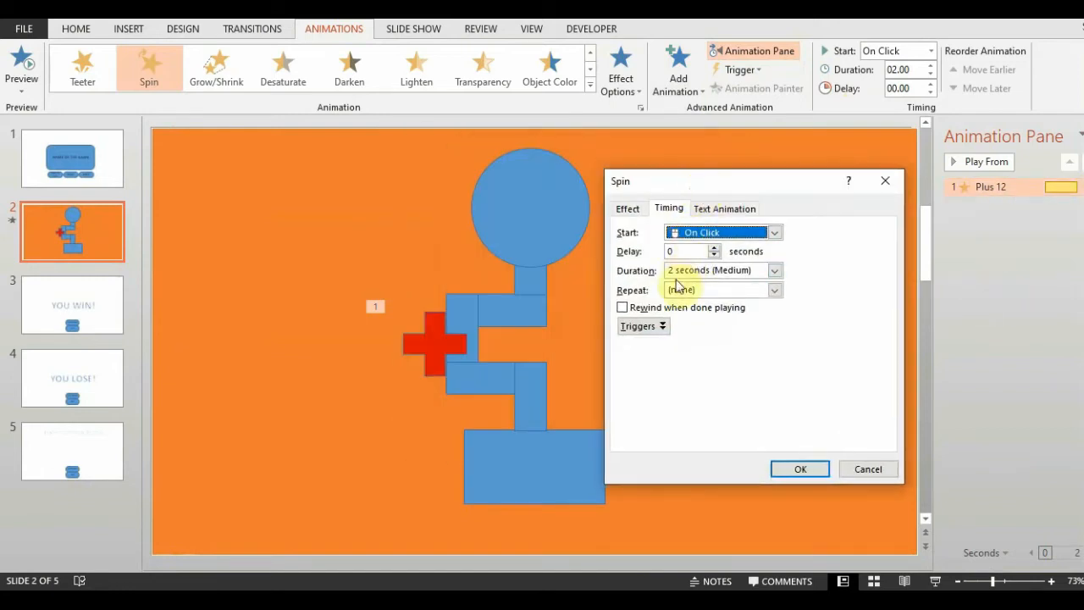
left_click(774, 290)
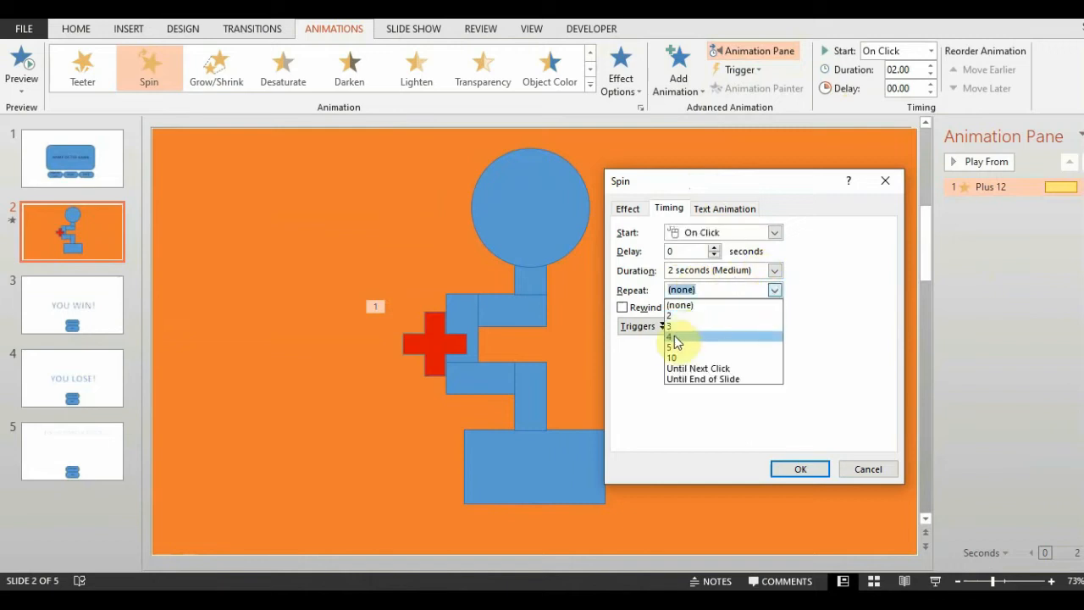
left_click(693, 379)
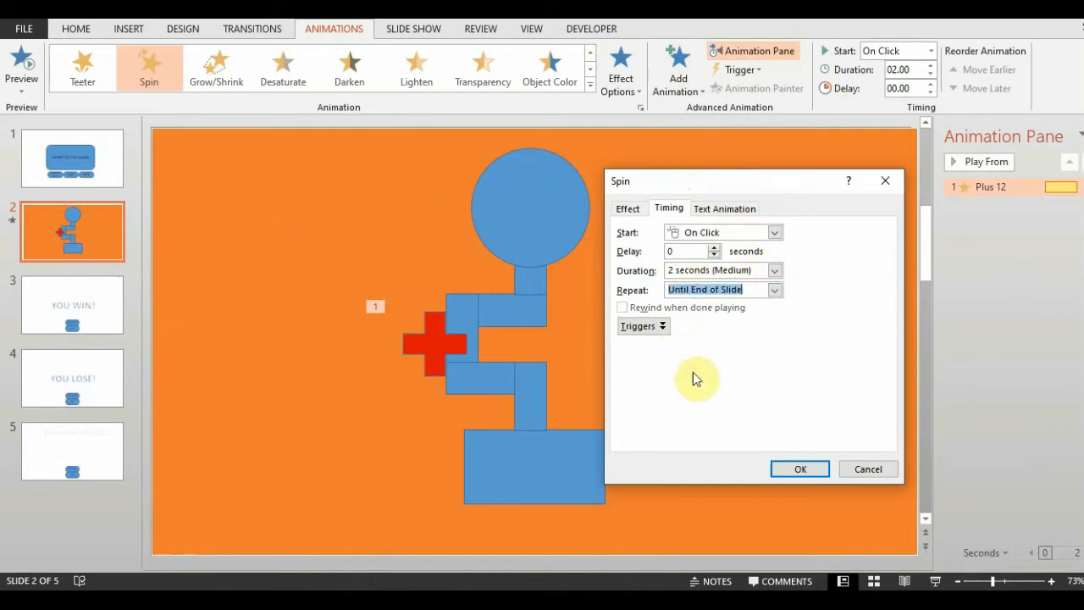
left_click(773, 232)
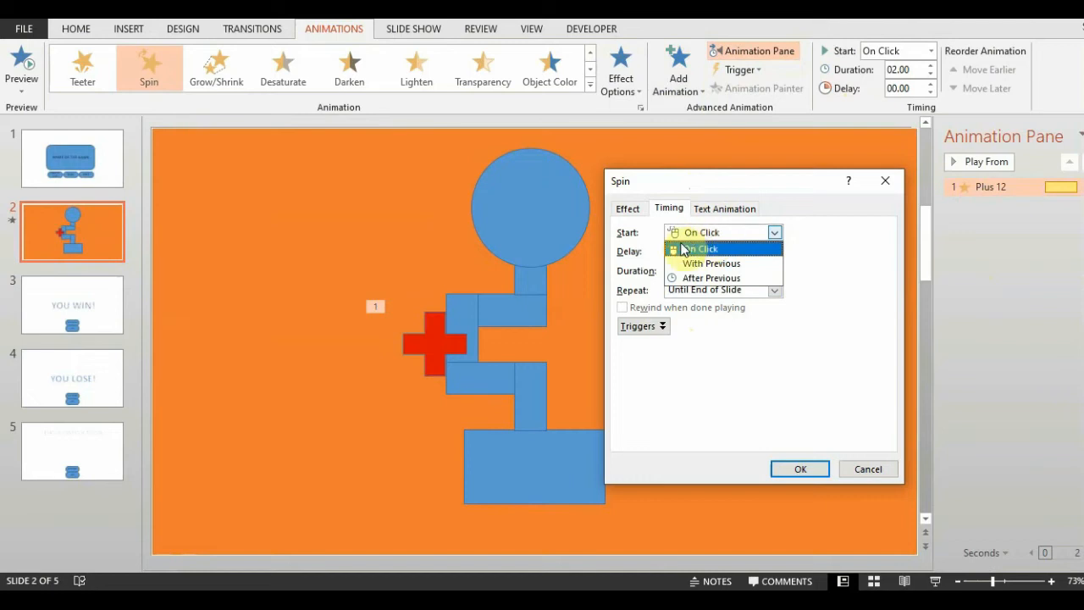
left_click(712, 264)
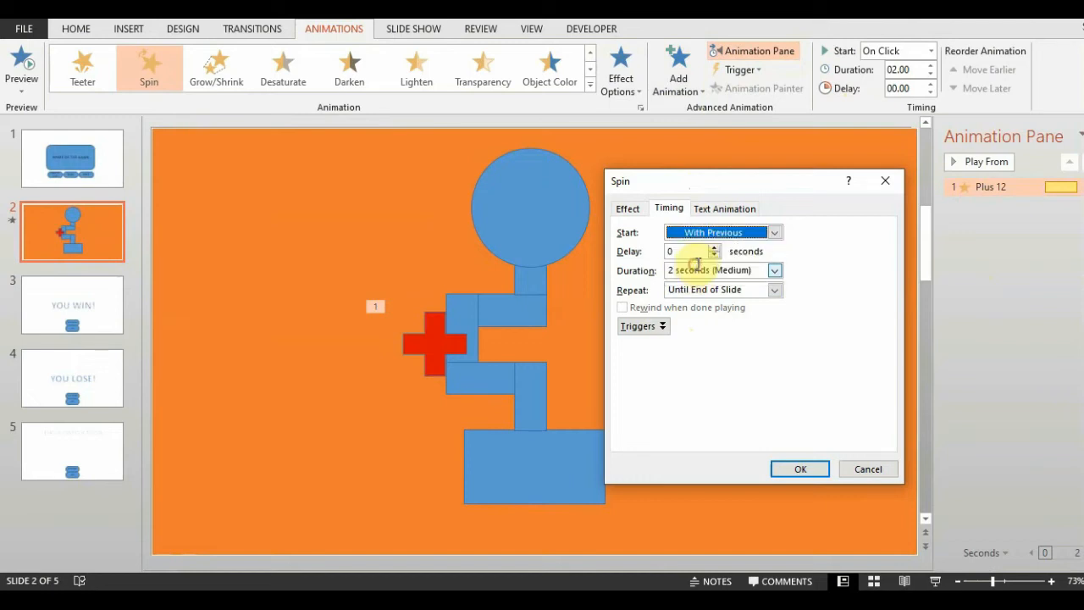
left_click(799, 468)
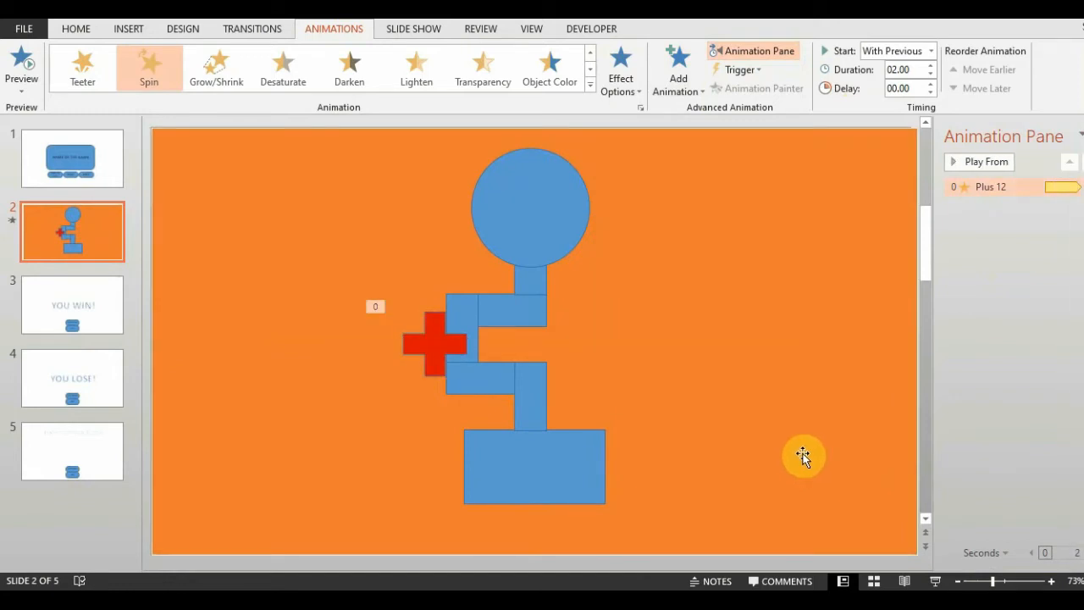
Give the red plus shape on slide 2 a mouse-over action that hyperlinks to Slide 4.
left_click(443, 331)
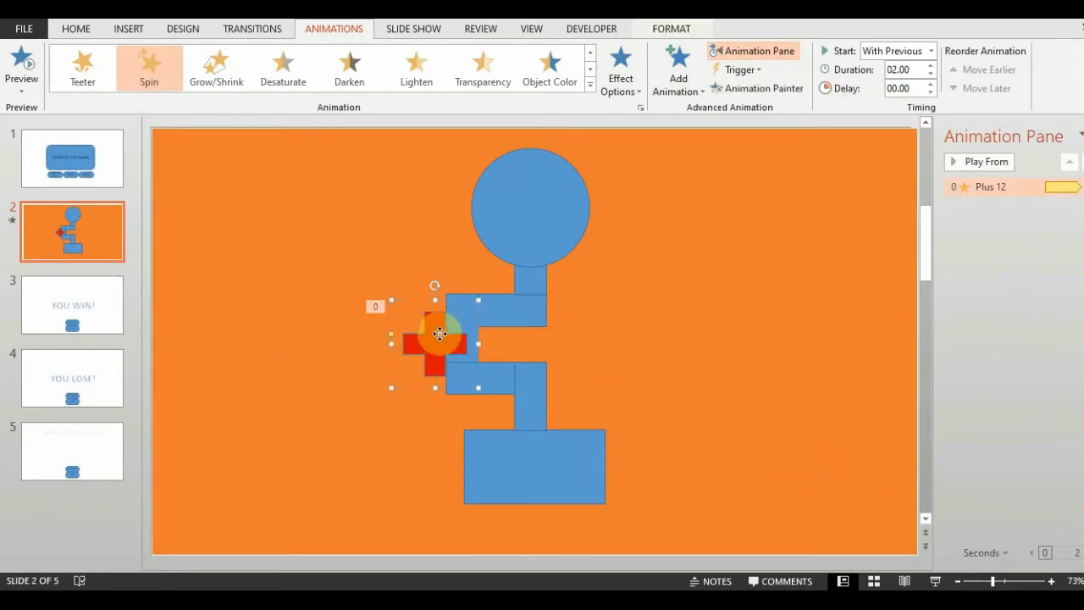
left_click(127, 33)
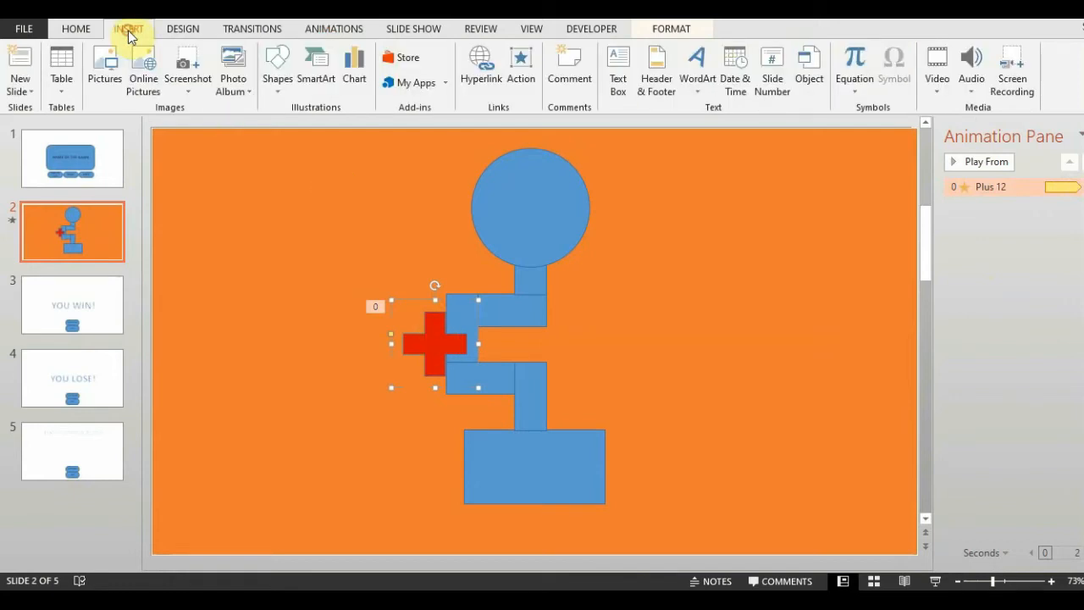
left_click(531, 70)
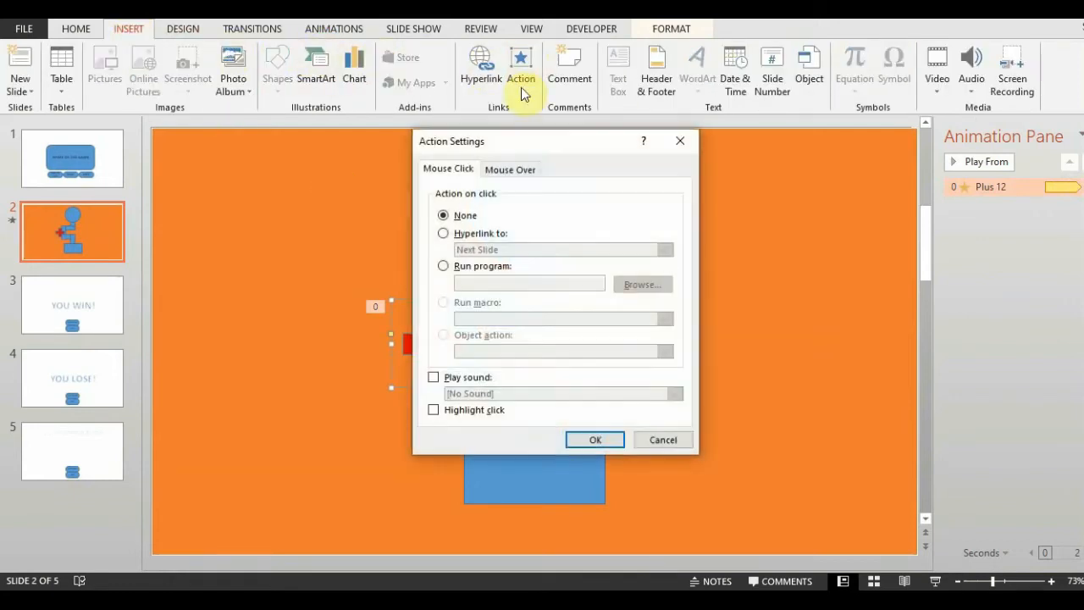
left_click(507, 170)
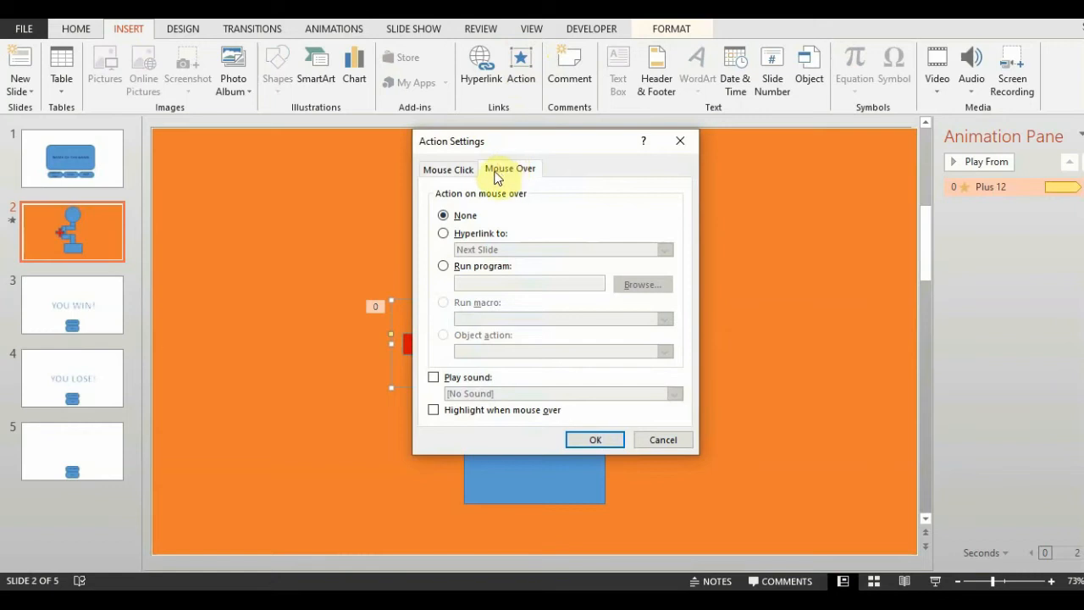
left_click(447, 237)
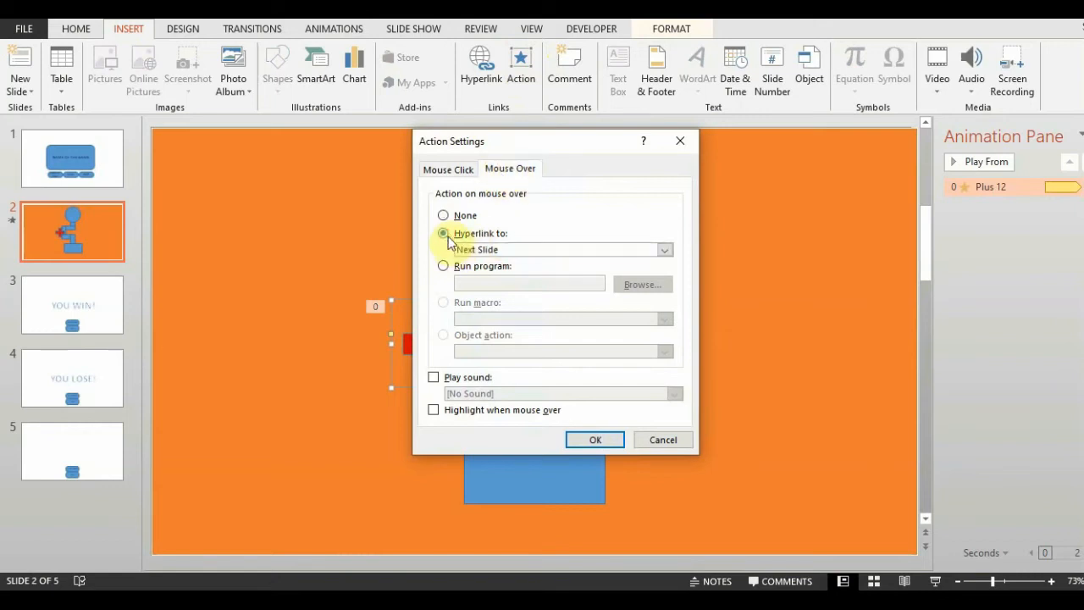
left_click(514, 250)
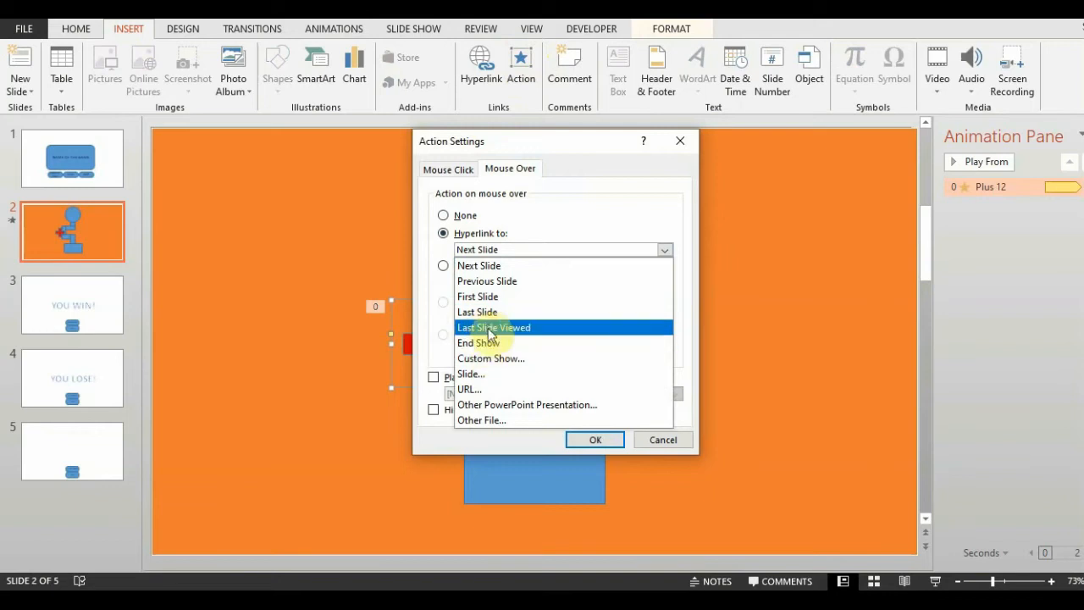
left_click(474, 374)
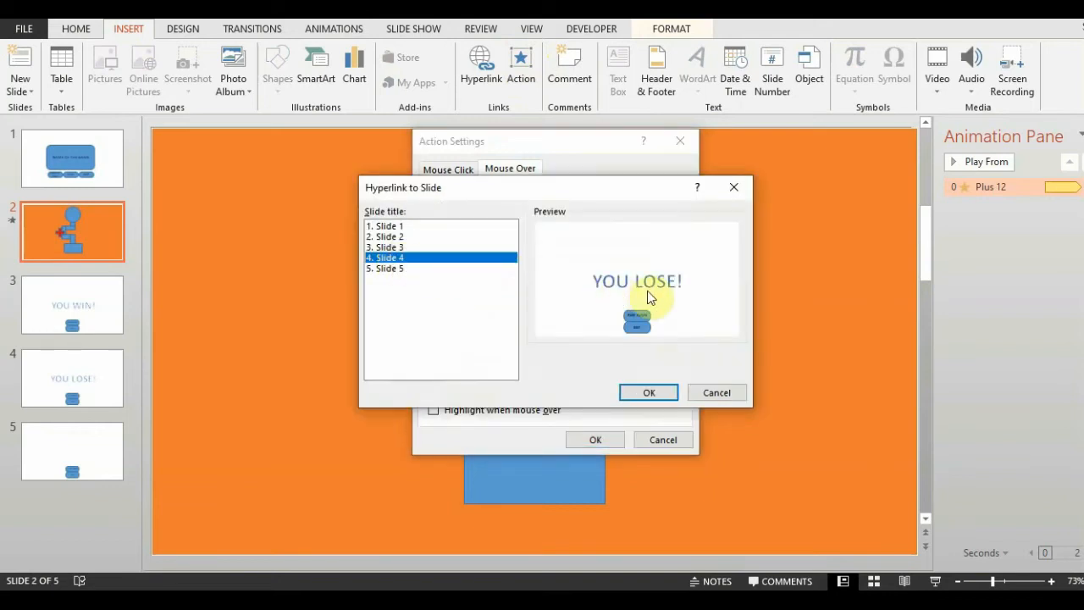
left_click(649, 392)
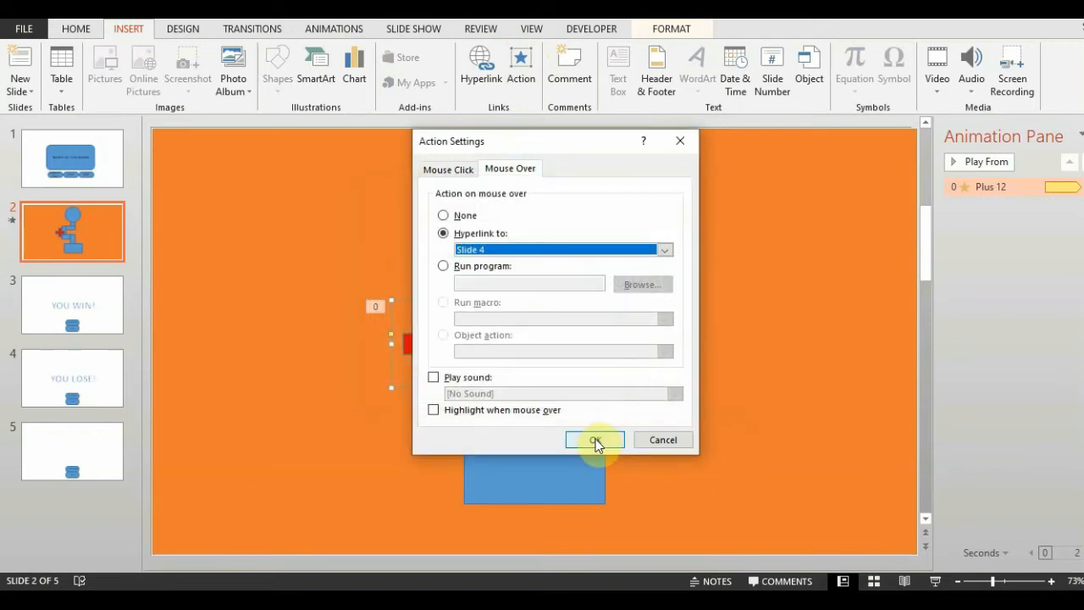
left_click(595, 438)
Run the slide show from the beginning, play the maze past the spinning plus to the goal circle, and exit.
key("F5")
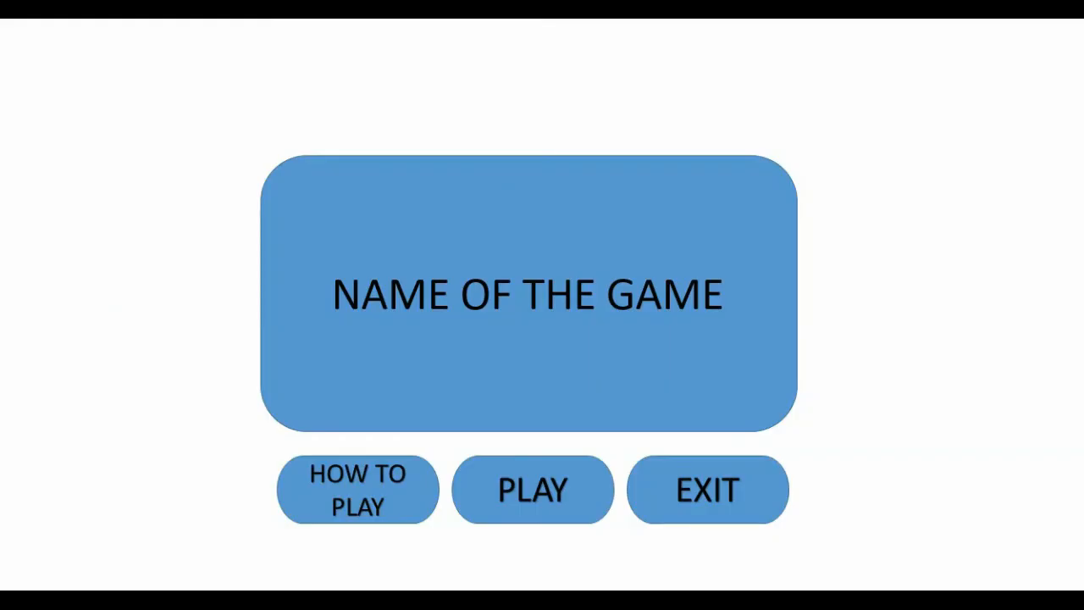
left_click(533, 495)
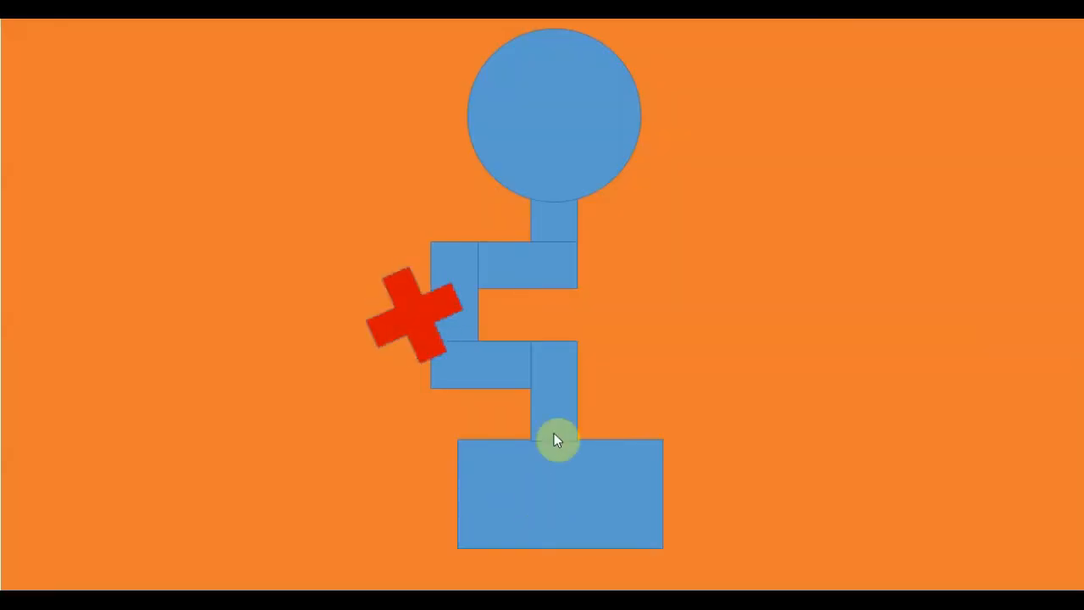
mouse_move(457, 331)
left_click(579, 518)
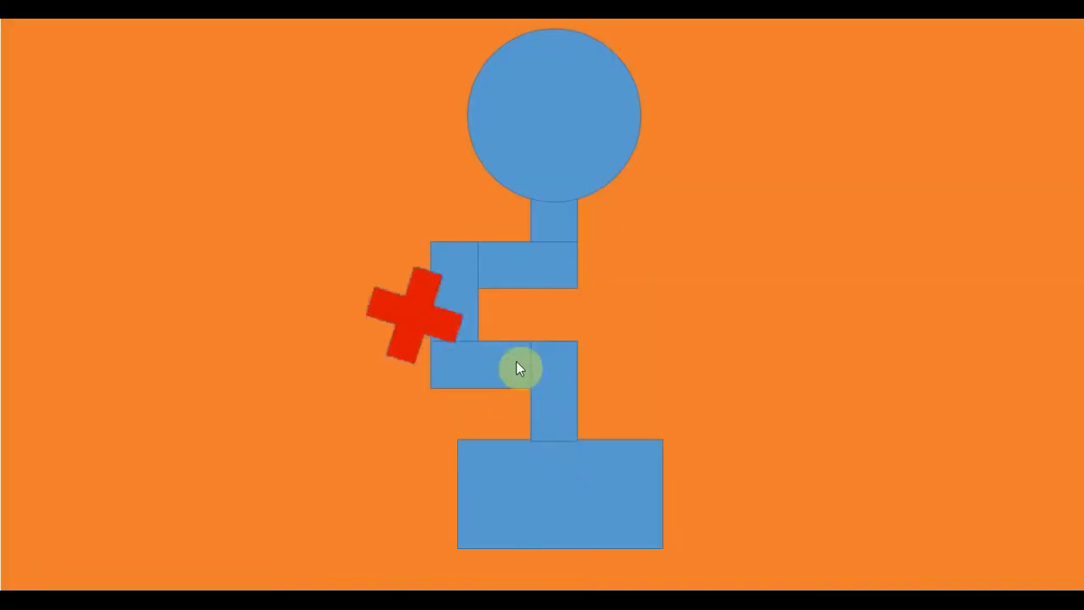
mouse_move(564, 163)
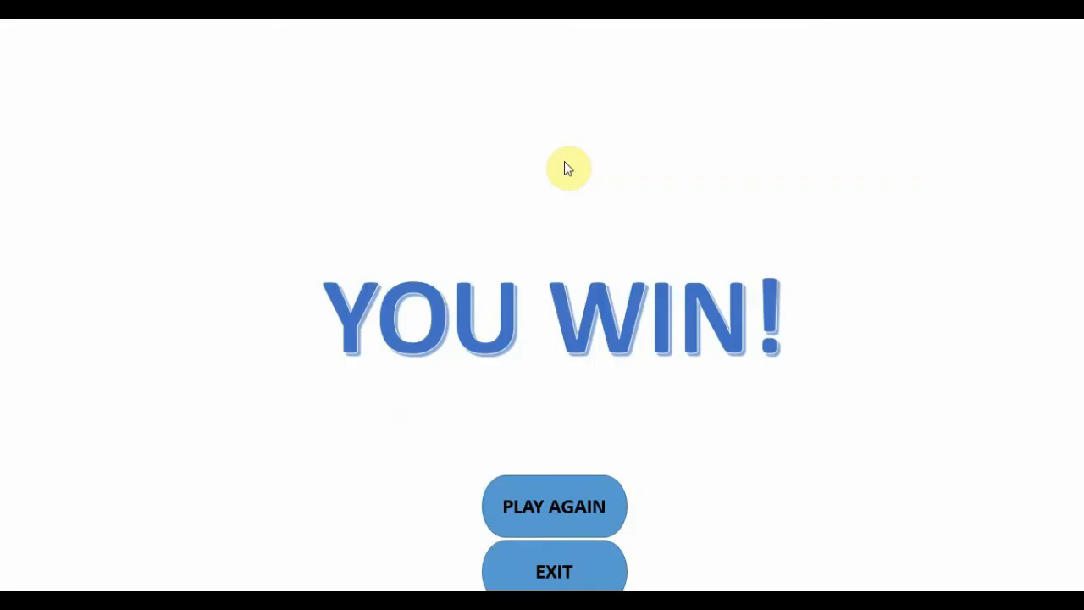
left_click(542, 565)
Draw a red-filled circle about 0.42" in diameter on slide 2, just right of the maze's upper horizontal corridor.
left_click(73, 232)
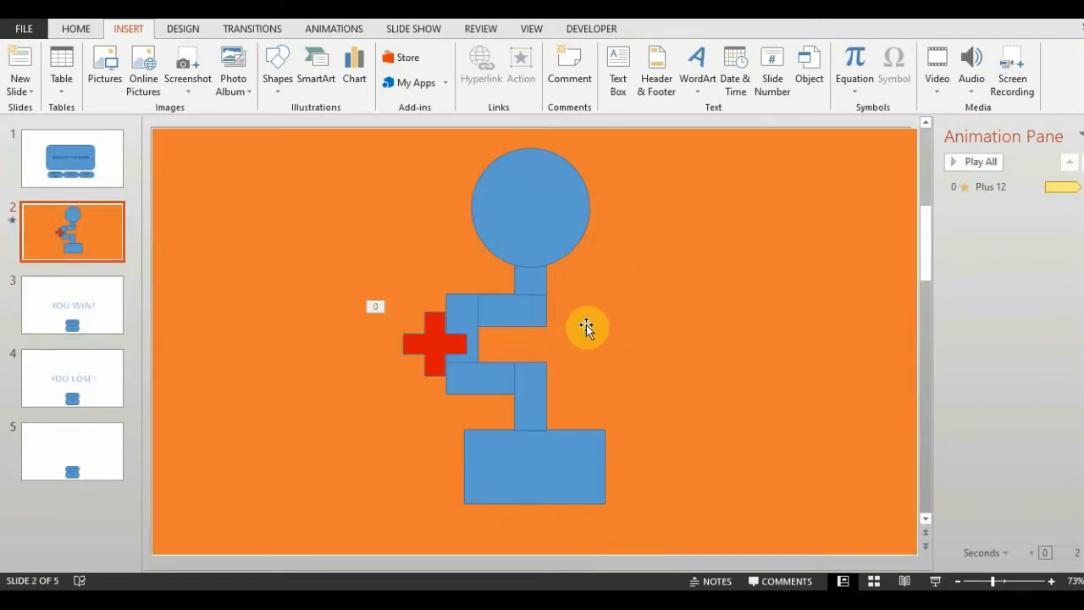
left_click(278, 69)
left_click(368, 123)
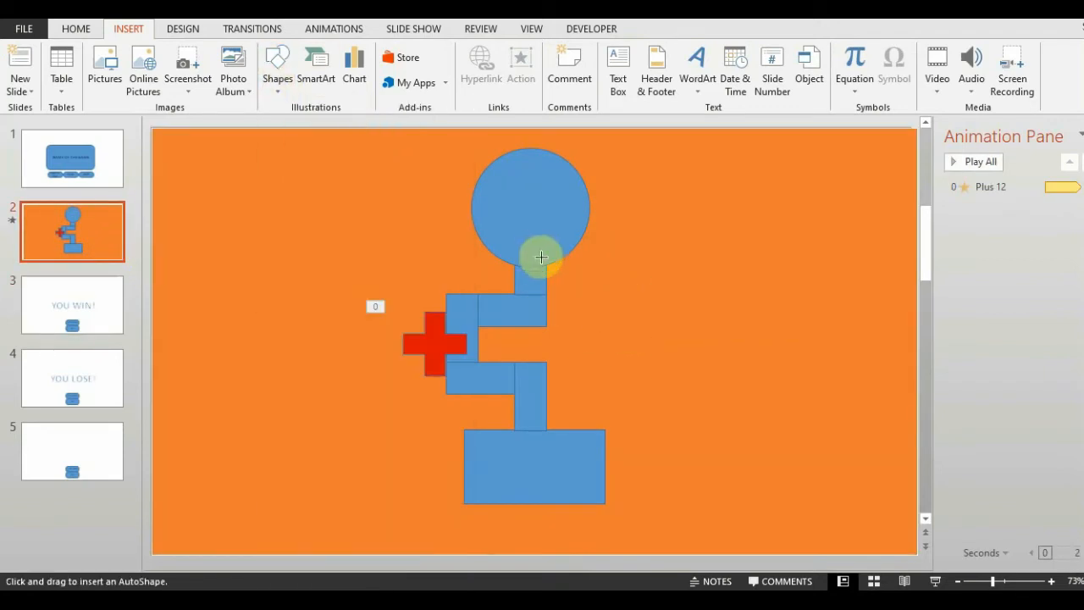
left_click_drag(566, 288, 591, 313)
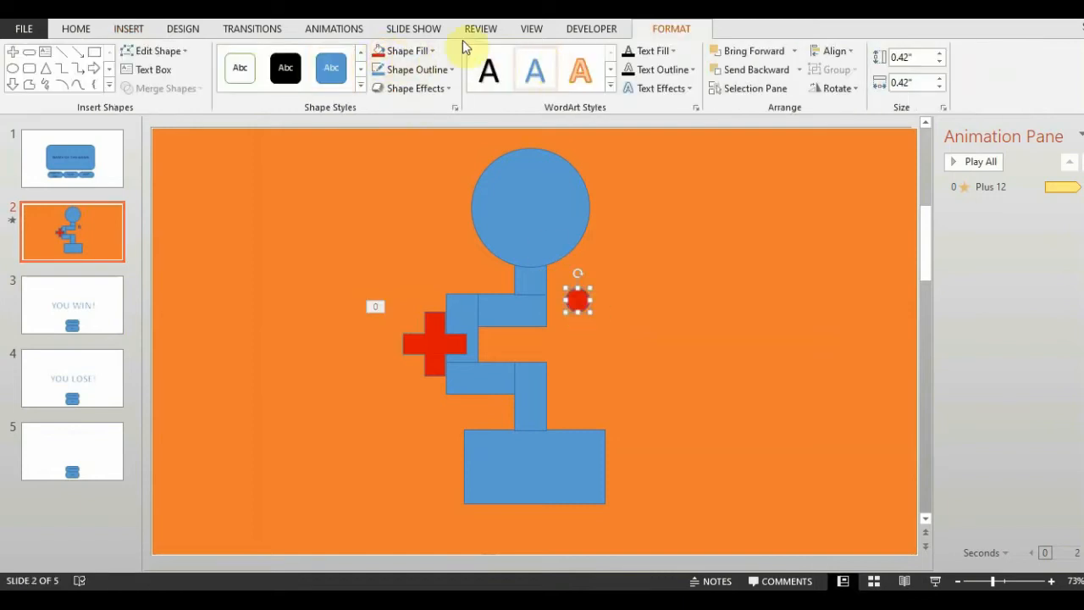
Add a Circle motion path animation to the small red circle.
left_click(353, 30)
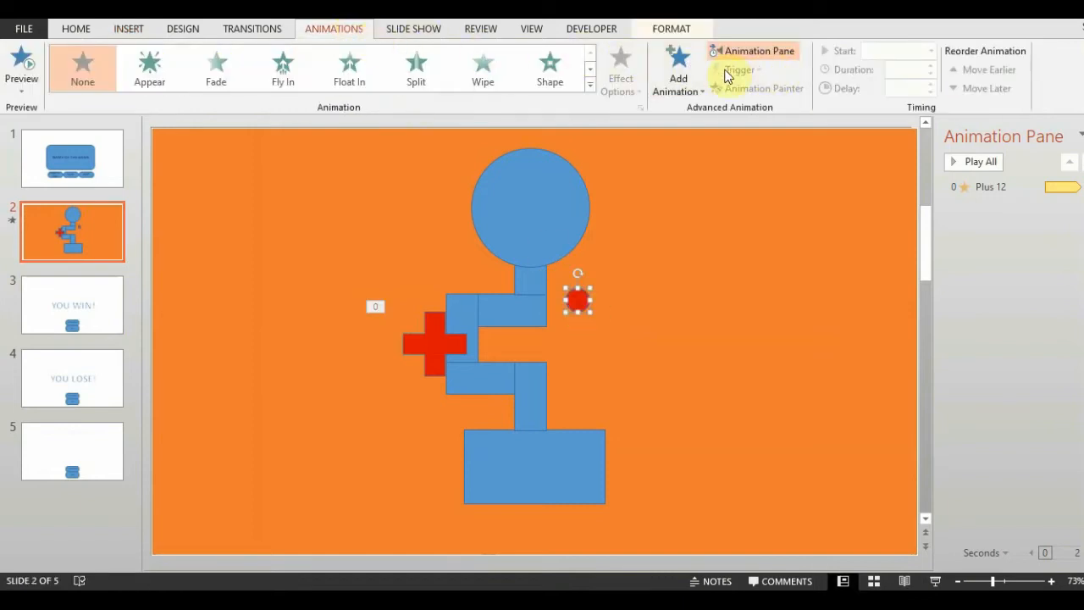
left_click(696, 89)
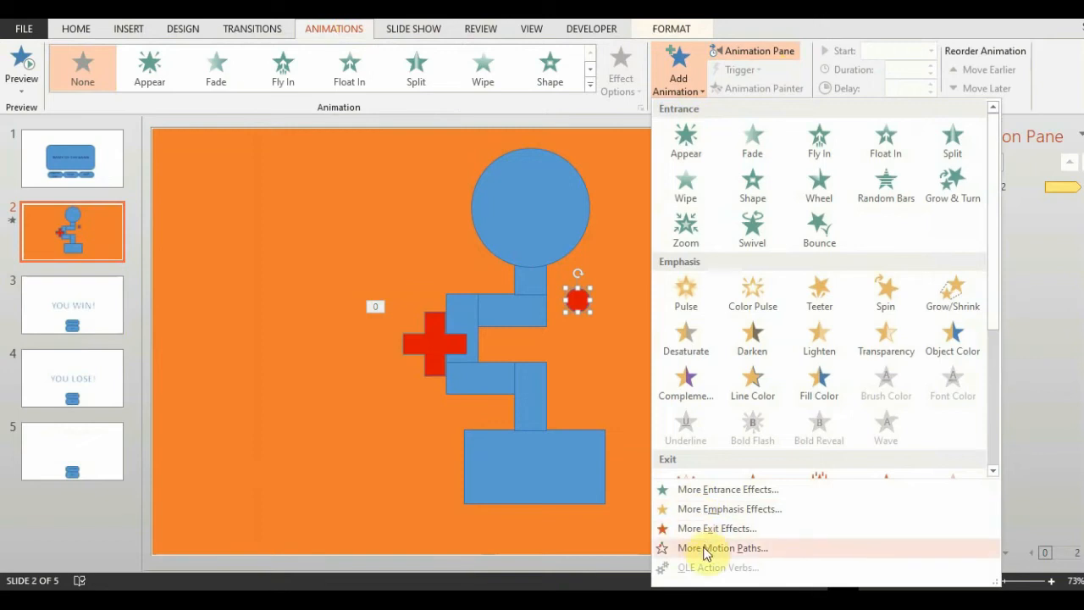
left_click(703, 549)
left_click_drag(581, 121, 800, 128)
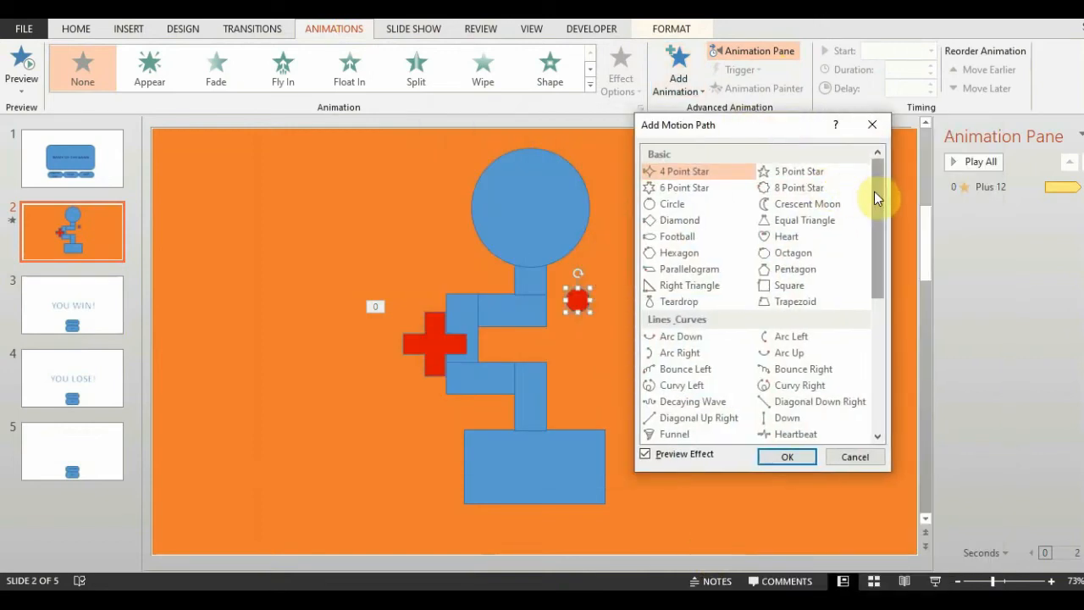
left_click(675, 210)
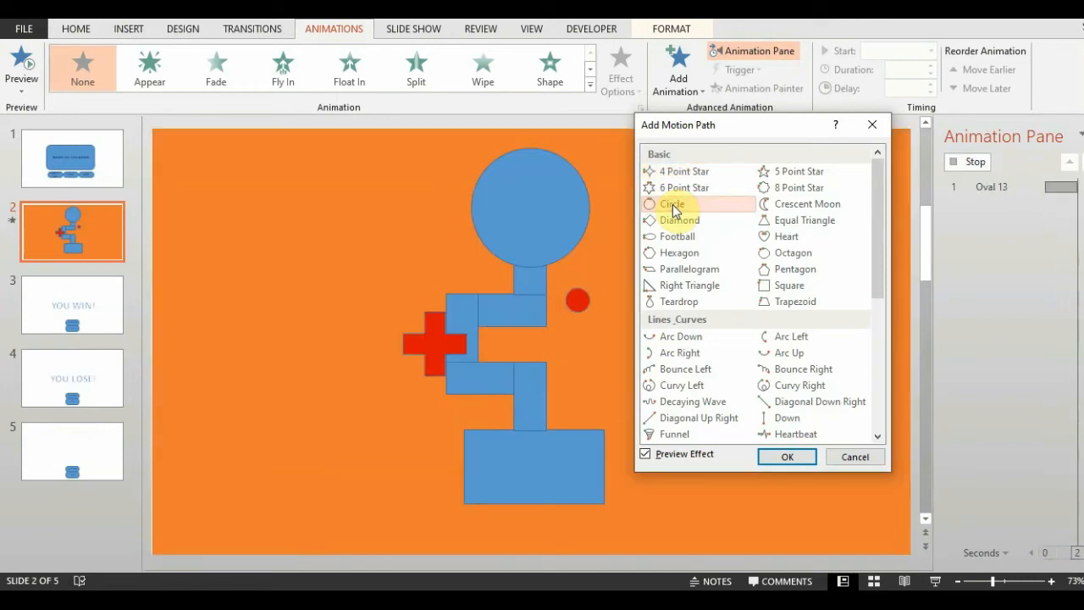
left_click(787, 456)
Set the small red circle's motion path to start With Previous and repeat Until End of Slide.
left_click(1076, 205)
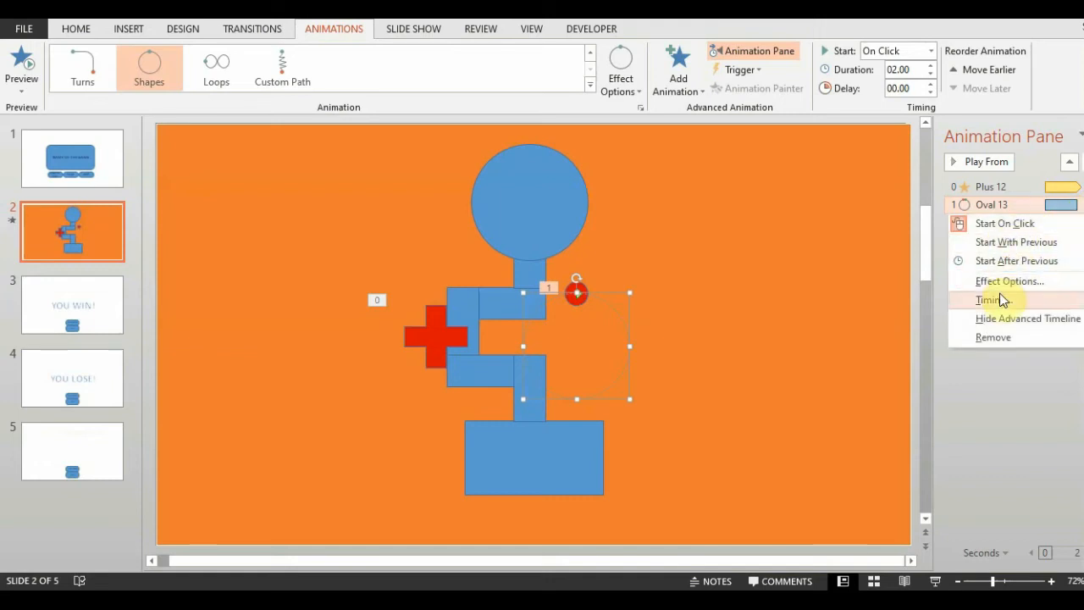
left_click(1003, 302)
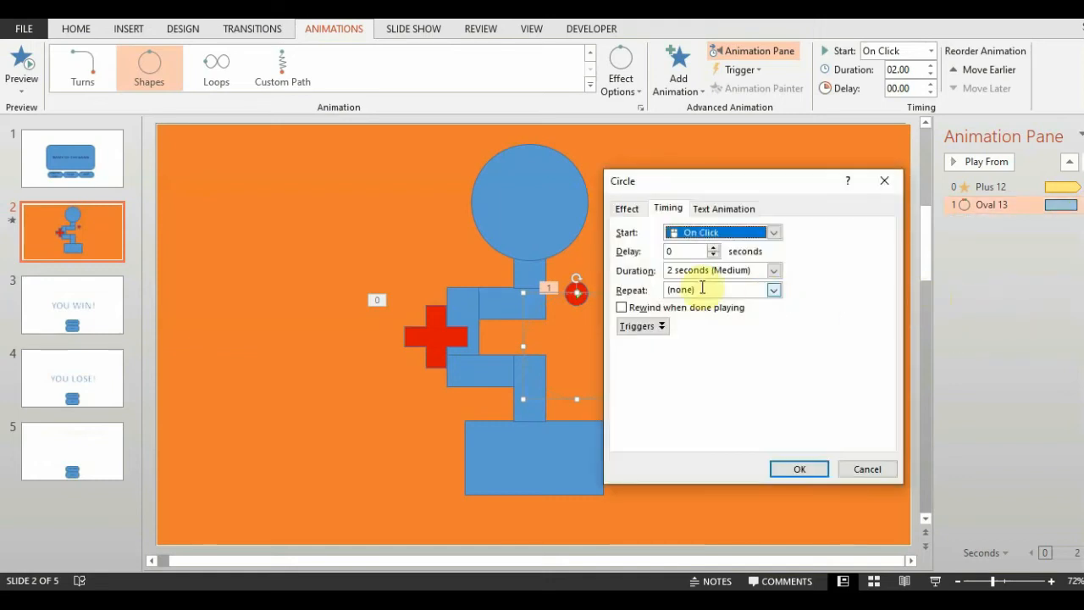
left_click(774, 233)
left_click(716, 264)
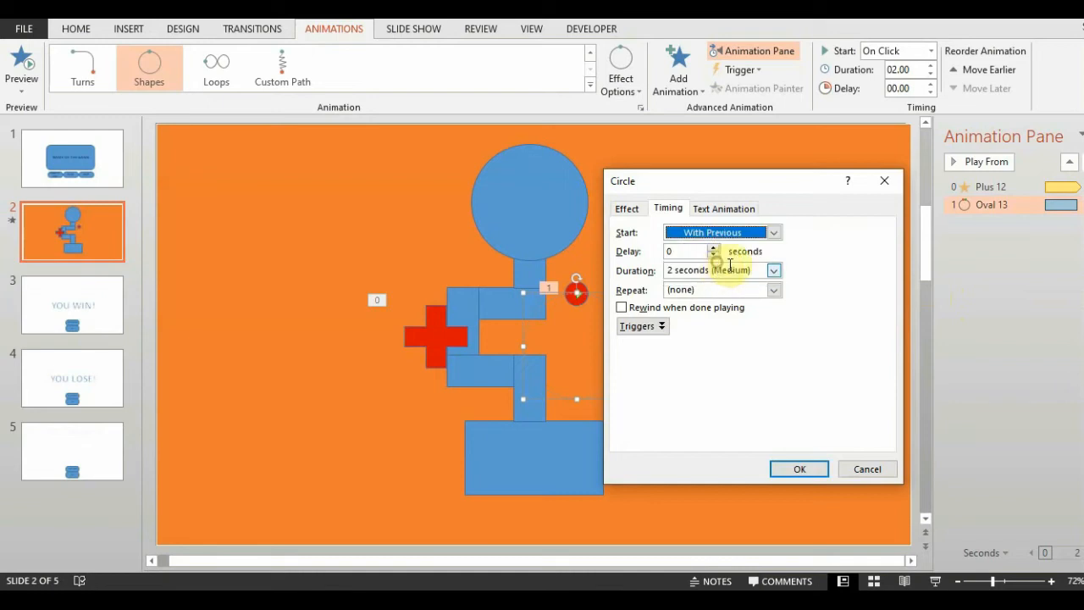
left_click(775, 289)
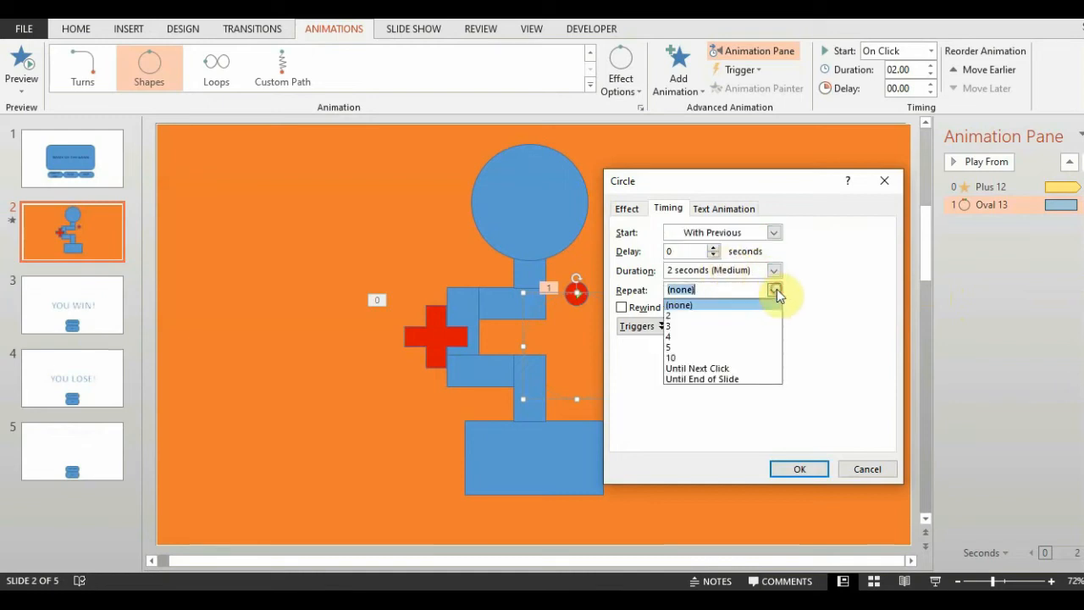
left_click(715, 379)
left_click(797, 470)
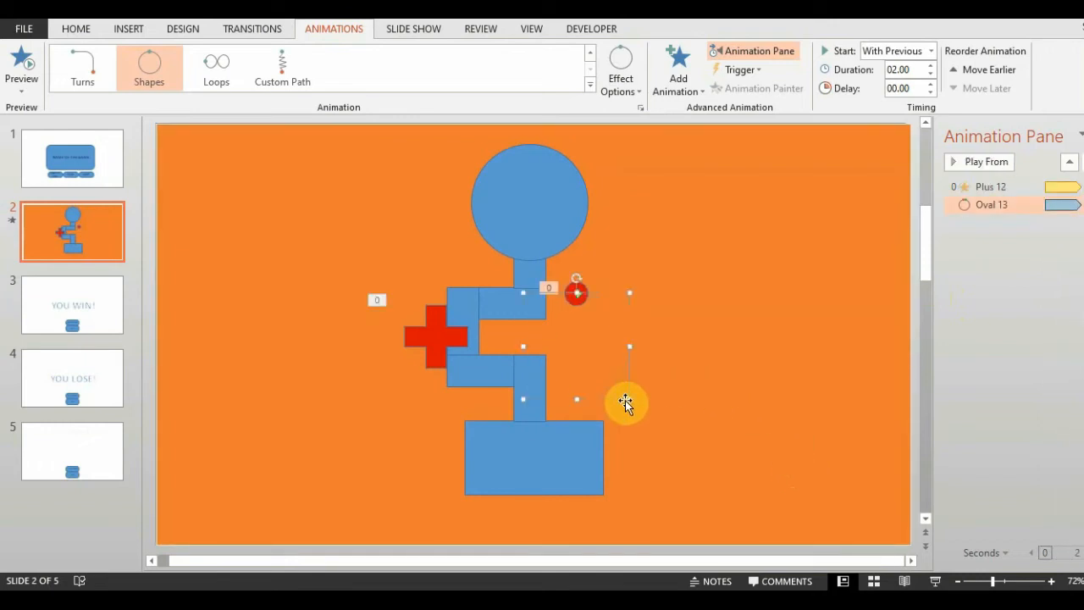
Give the small red circle a mouse-over action that hyperlinks to Slide 4.
left_click(575, 294)
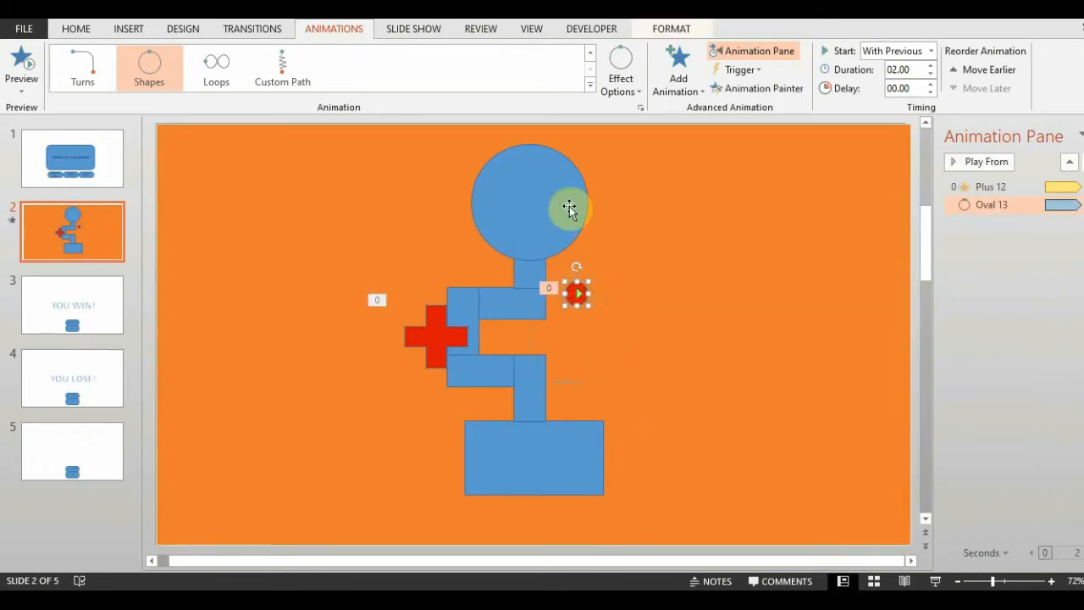
left_click(128, 29)
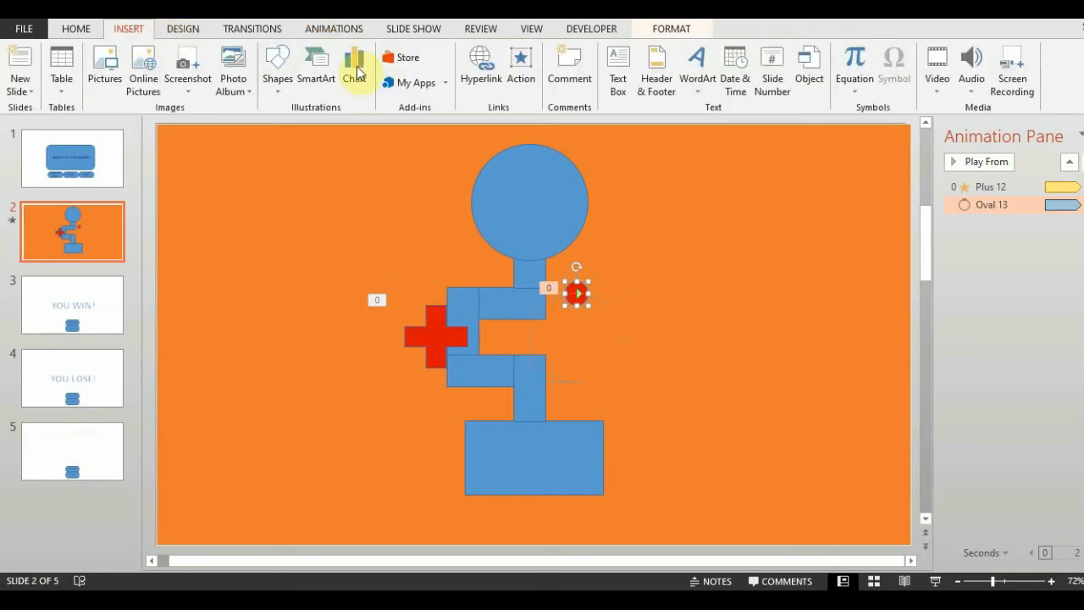
left_click(523, 67)
left_click(508, 170)
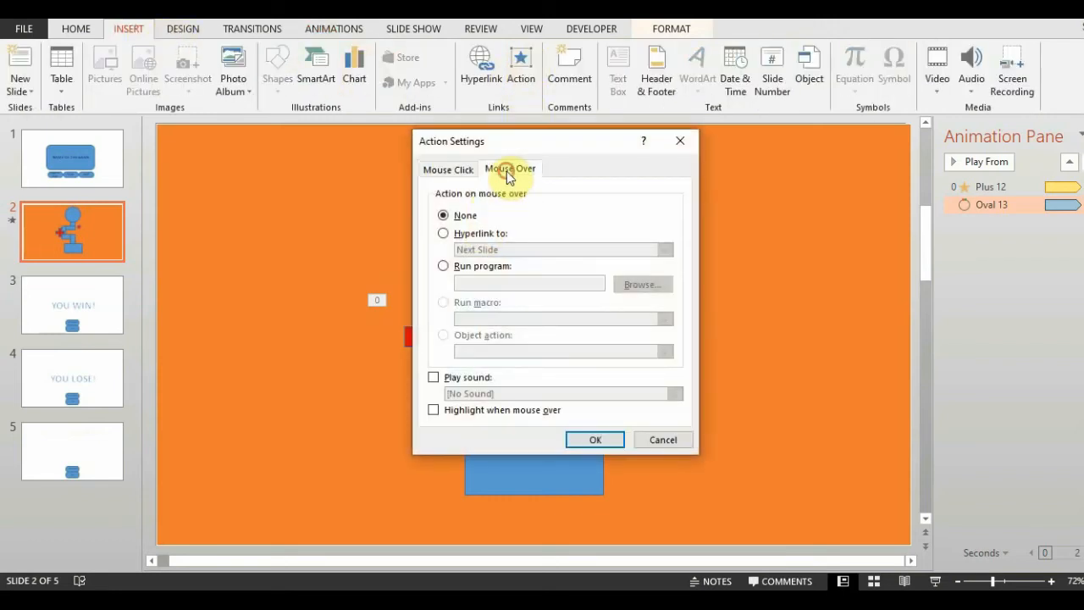
left_click(444, 235)
left_click(490, 250)
left_click(477, 373)
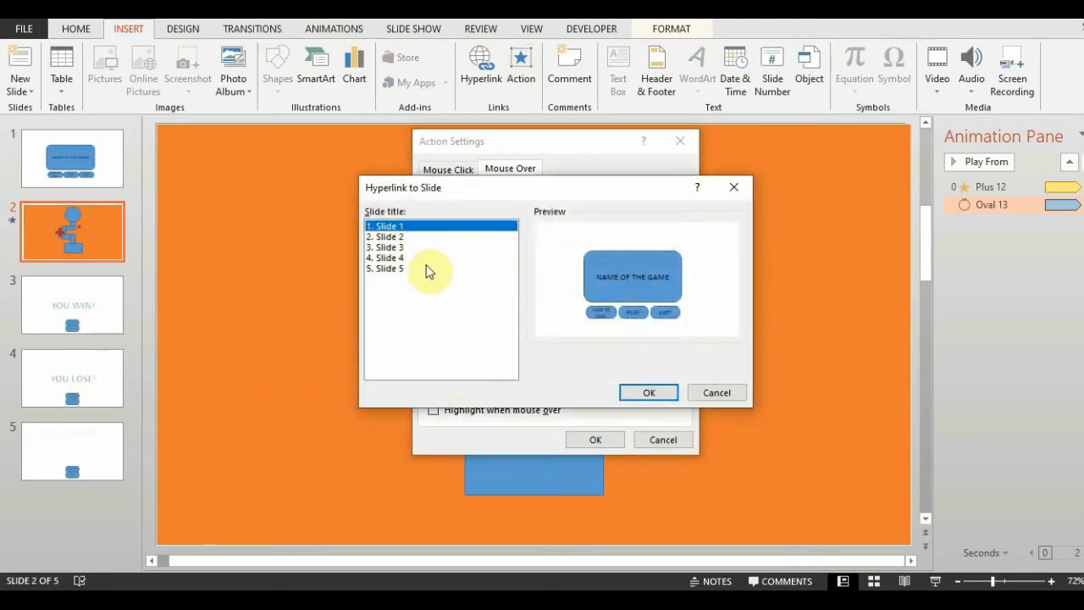
left_click(400, 258)
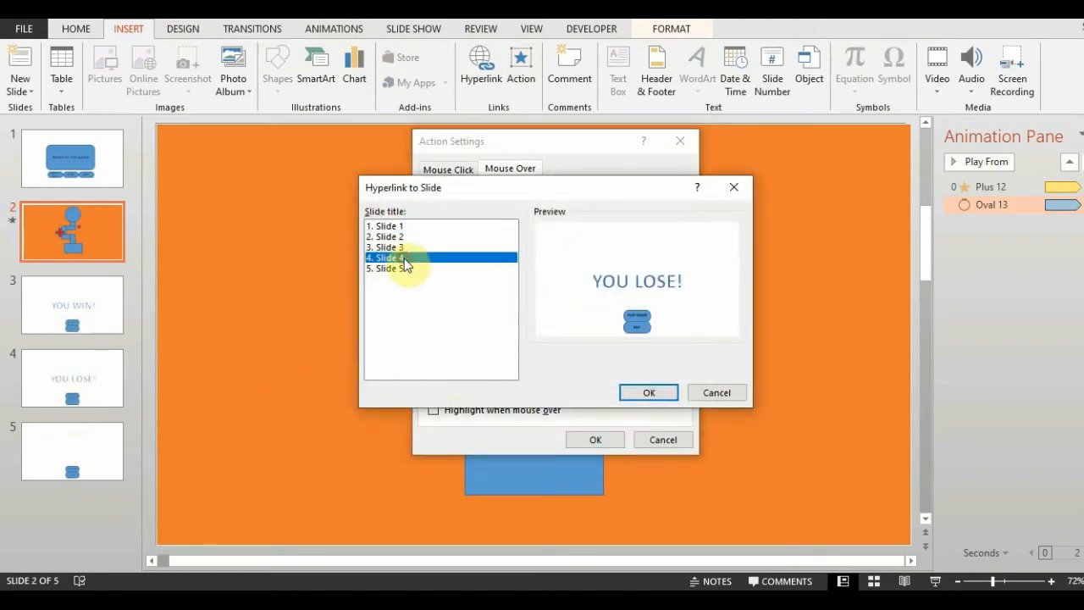
left_click(657, 391)
left_click(604, 438)
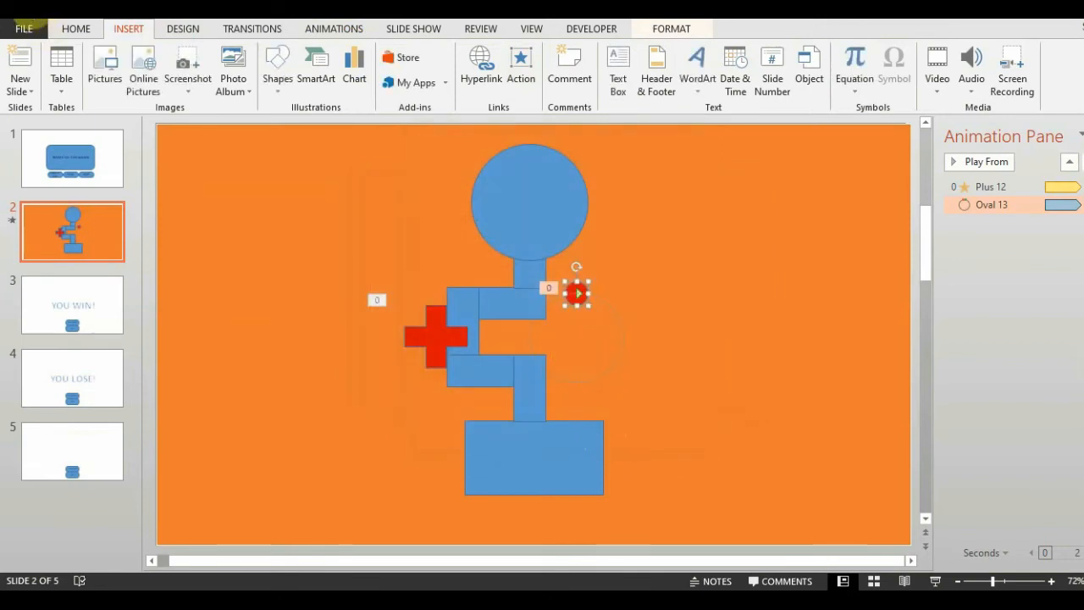
Run the slide show from the beginning to test the maze with both animated obstacles, and end the show.
key("F5")
left_click(530, 491)
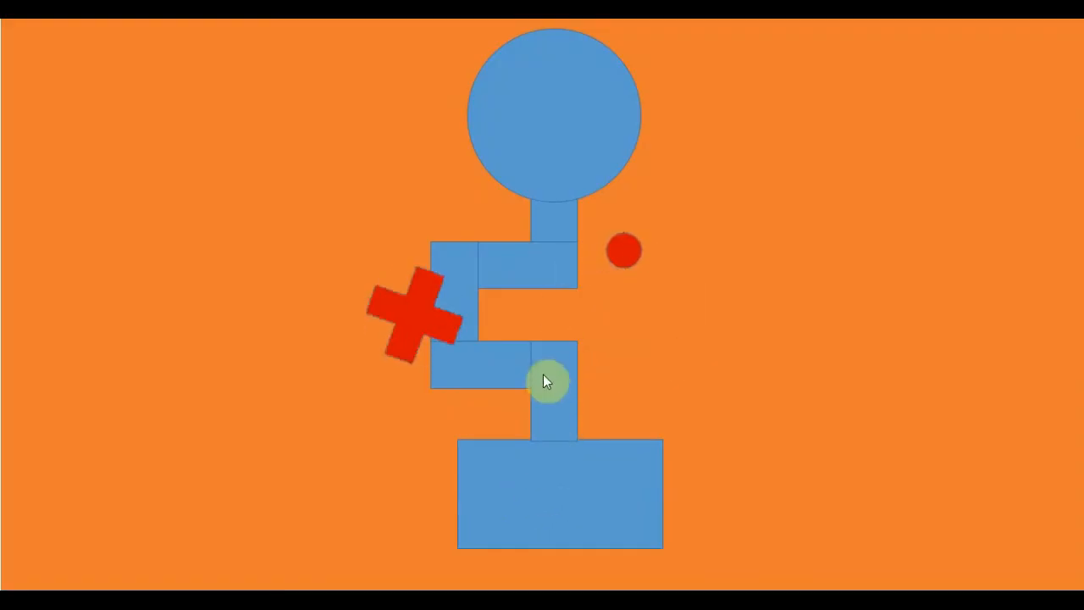
mouse_move(548, 333)
key("Escape")
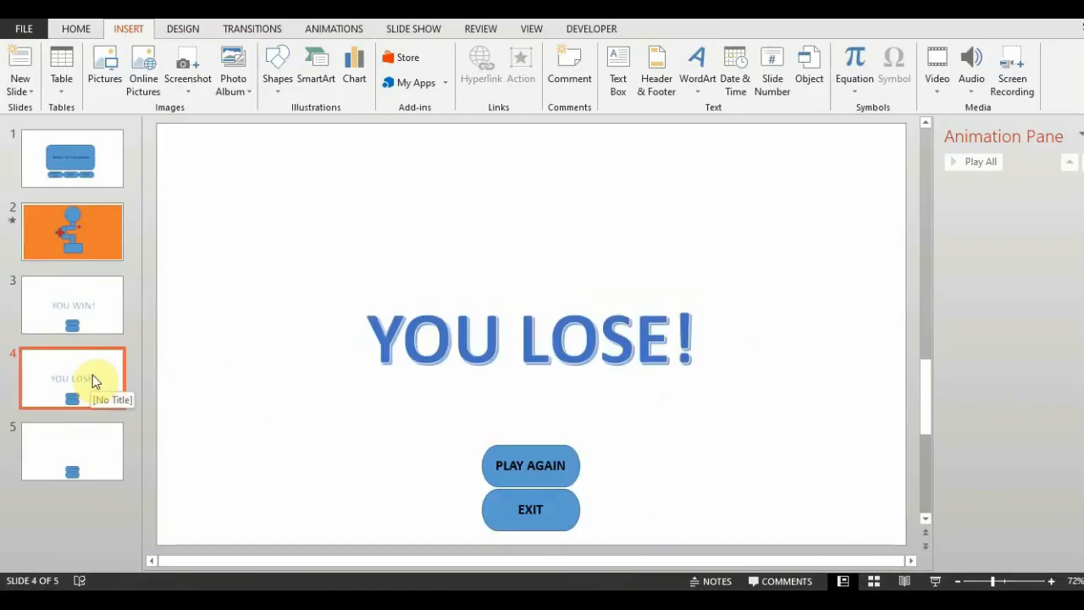
Insert the Race_Car audio file from the computer on slide 1.
left_click(63, 164)
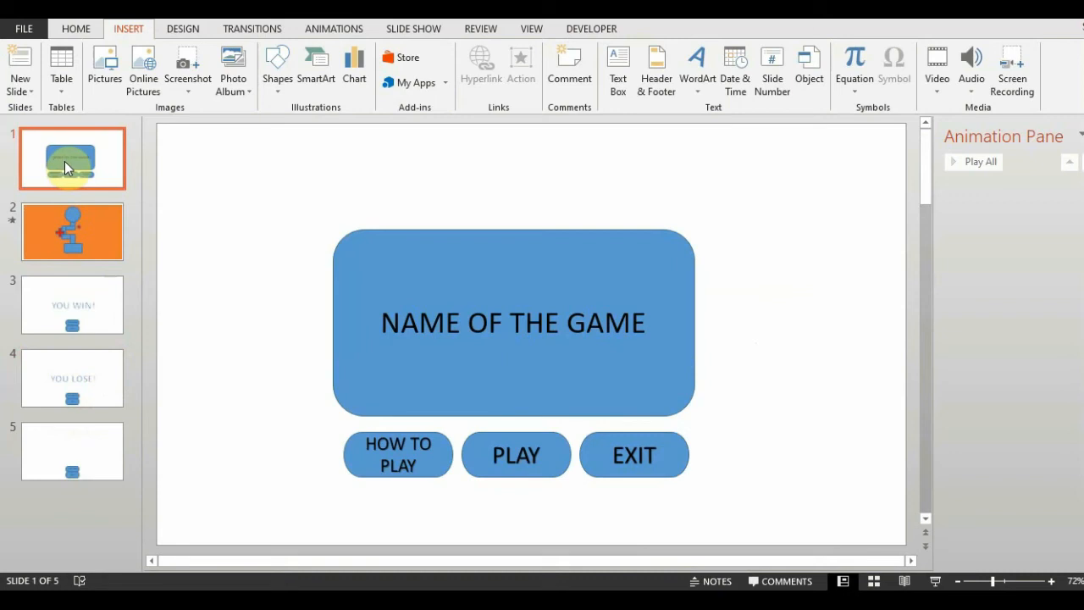
left_click(972, 92)
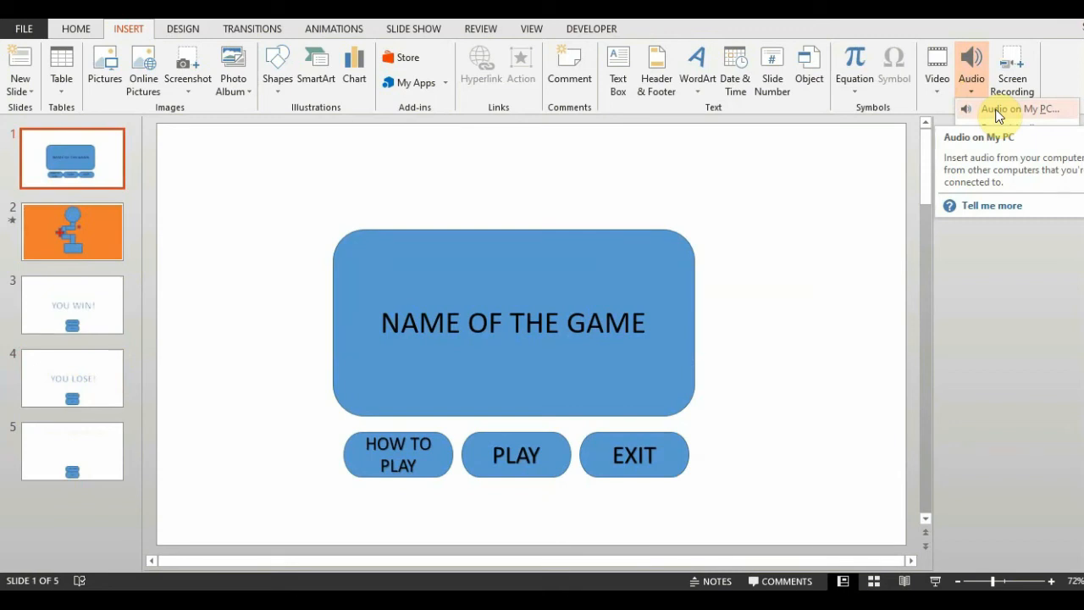
left_click(998, 115)
left_click(179, 139)
left_click(411, 363)
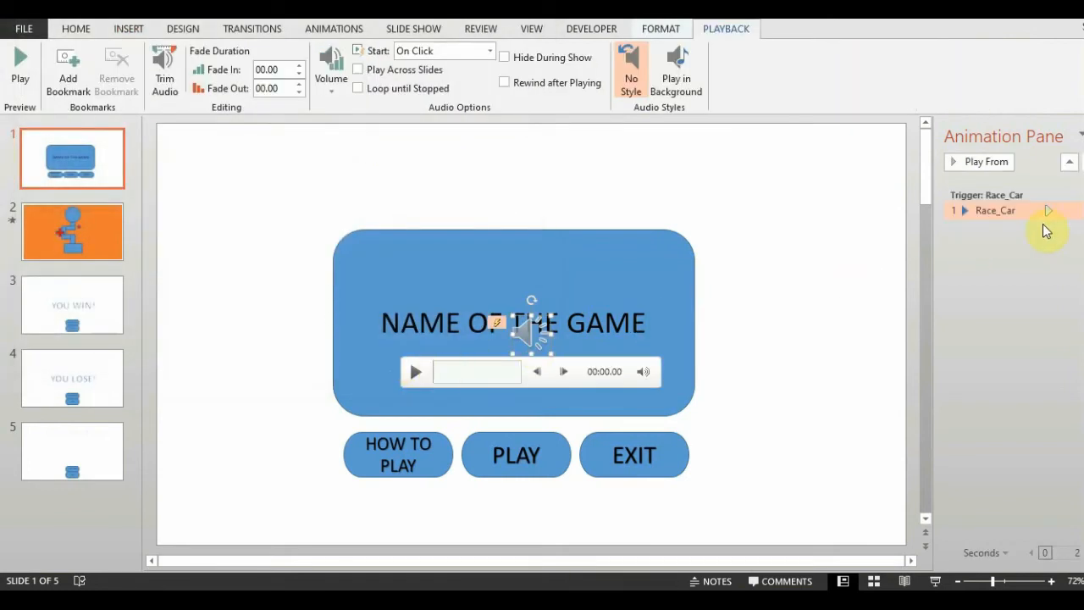
Set the Race_Car audio to start With Previous and stop playing after 4 slides.
left_click(1049, 210)
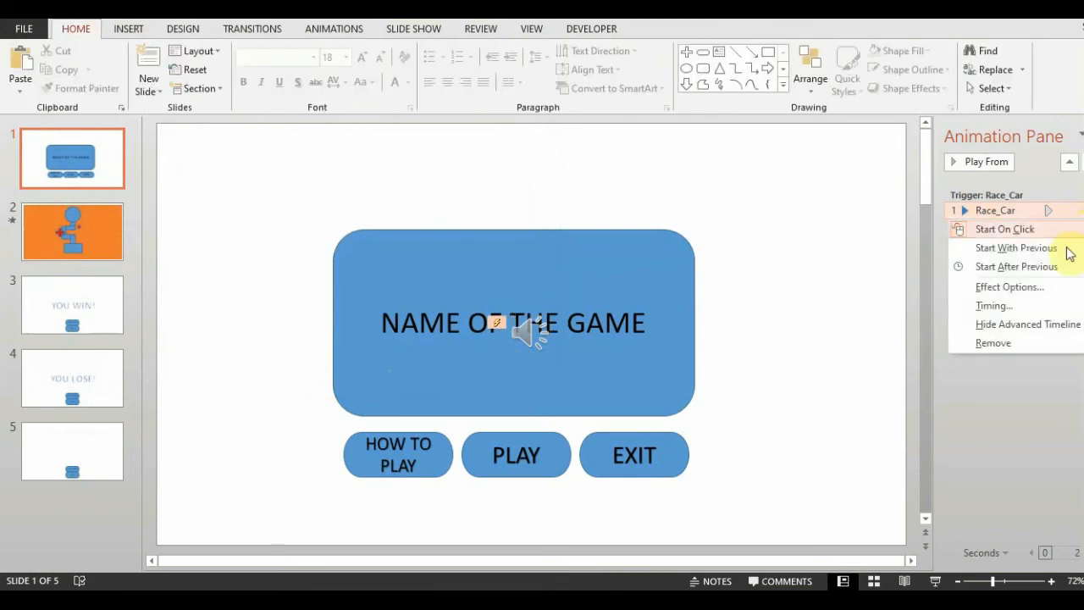
left_click(1013, 312)
left_click(739, 193)
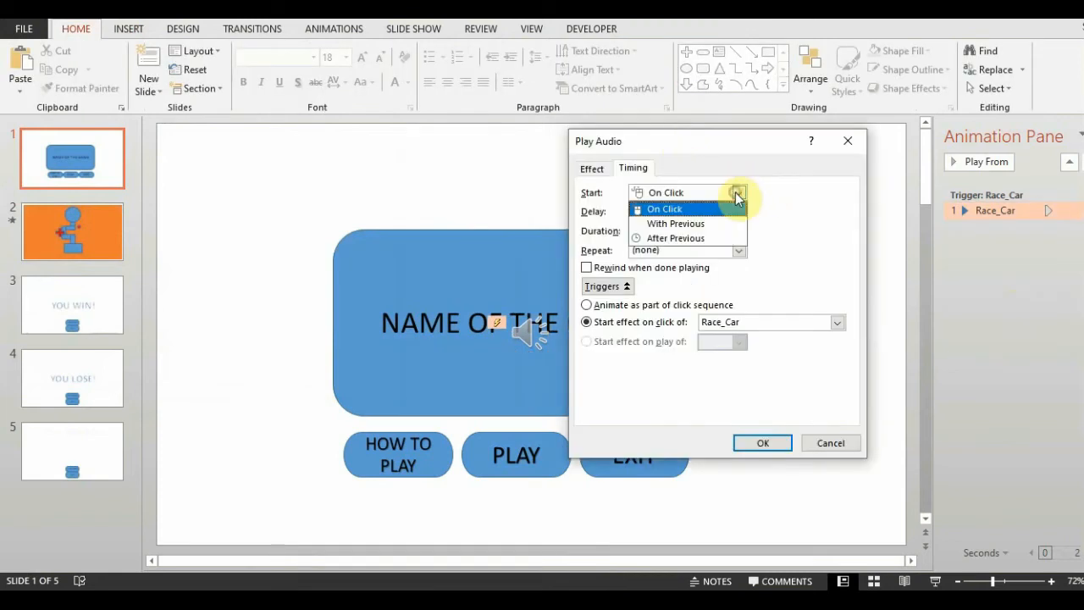
left_click(685, 226)
left_click(592, 169)
left_click(594, 310)
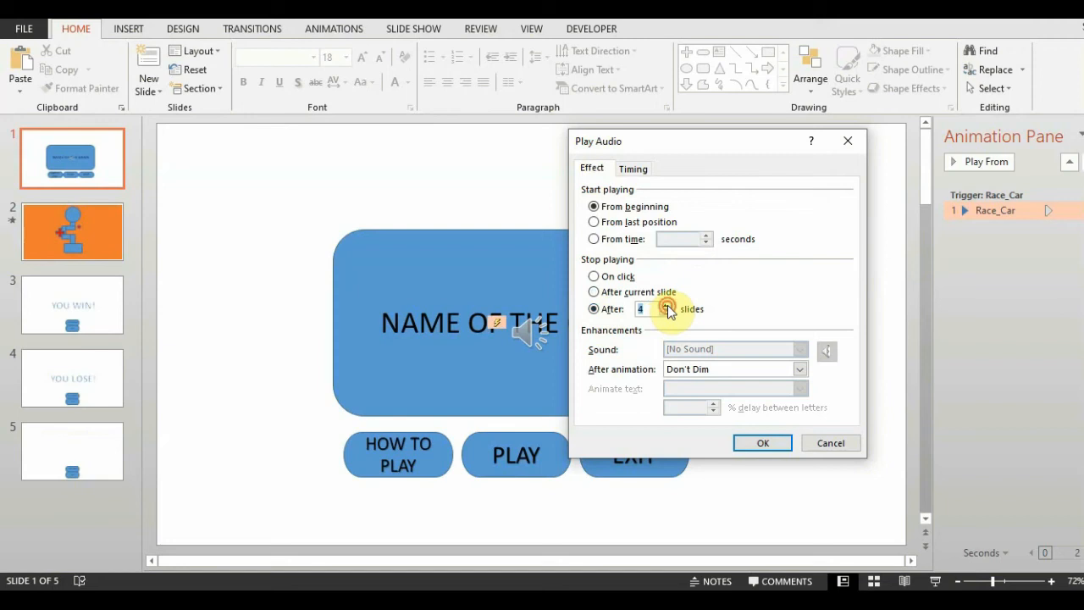
left_click(762, 443)
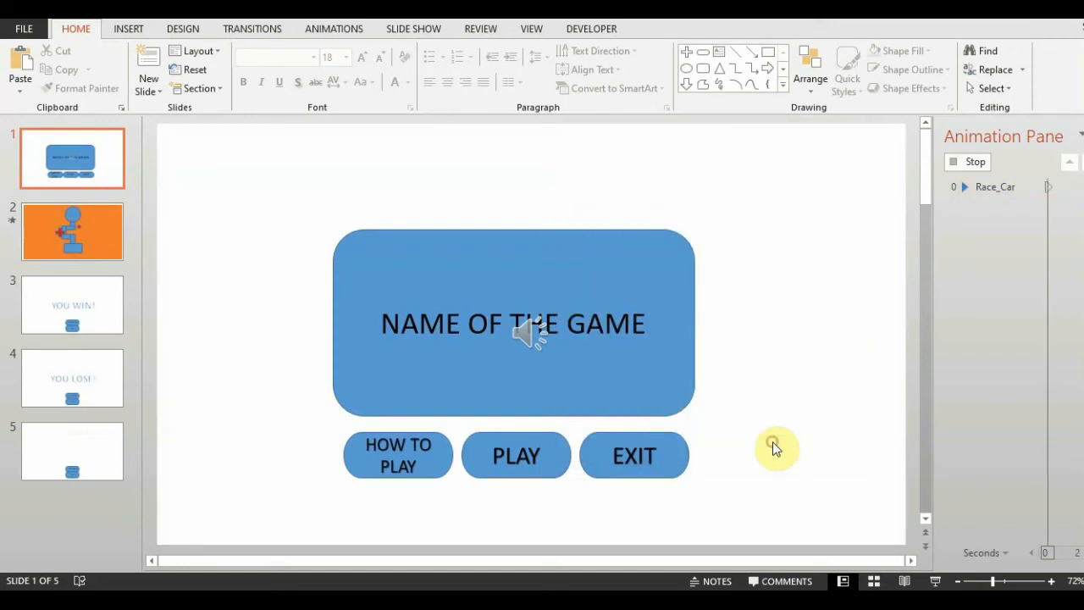
Run the slide show to test the maze with background audio, play through both the losing and winning slides, and exit the game.
key("F5")
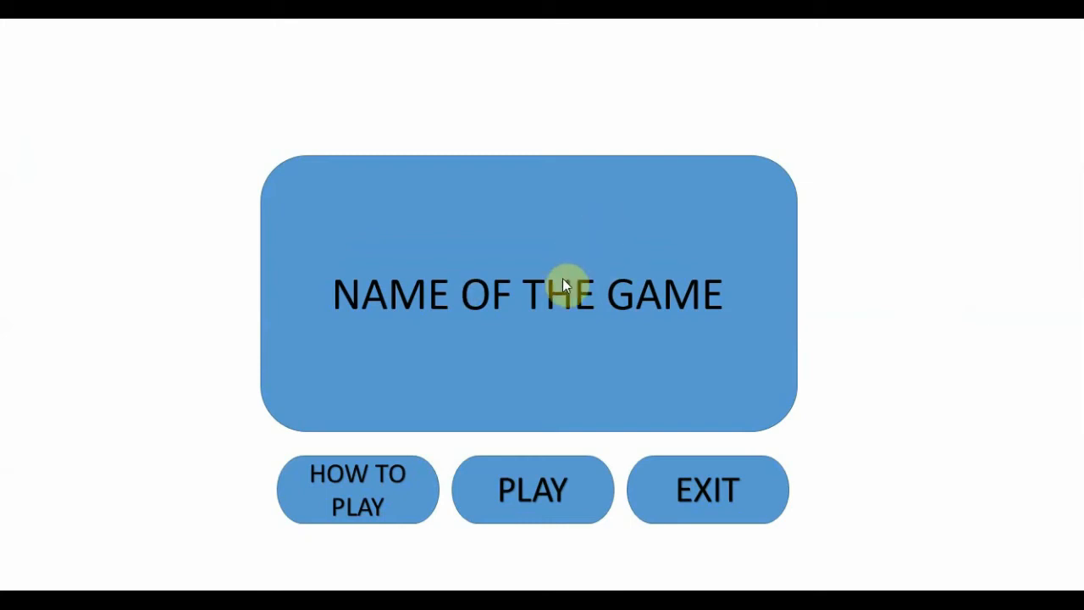
left_click(554, 484)
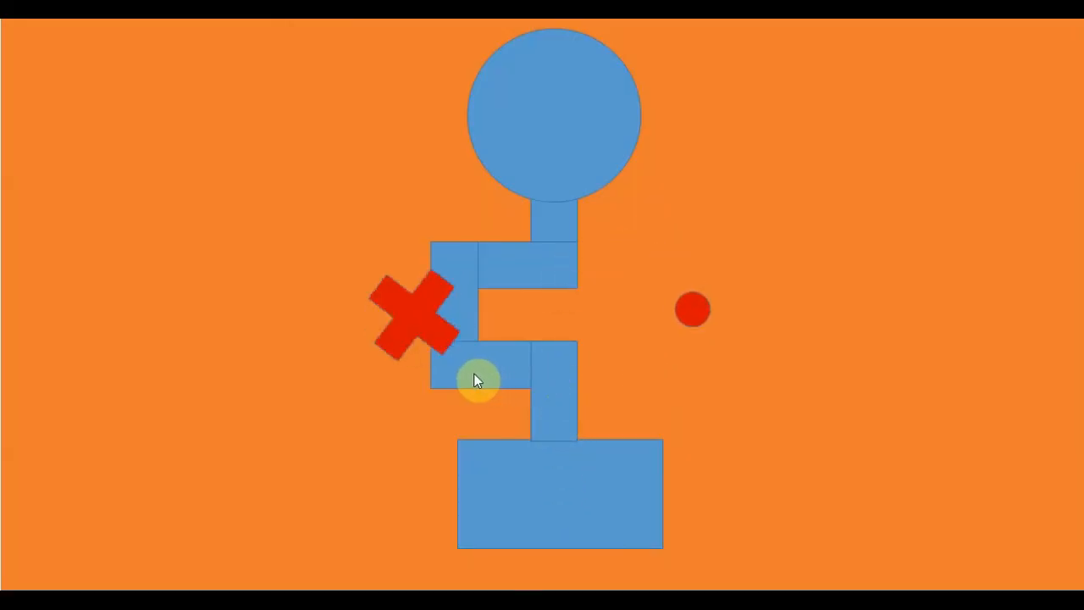
mouse_move(456, 330)
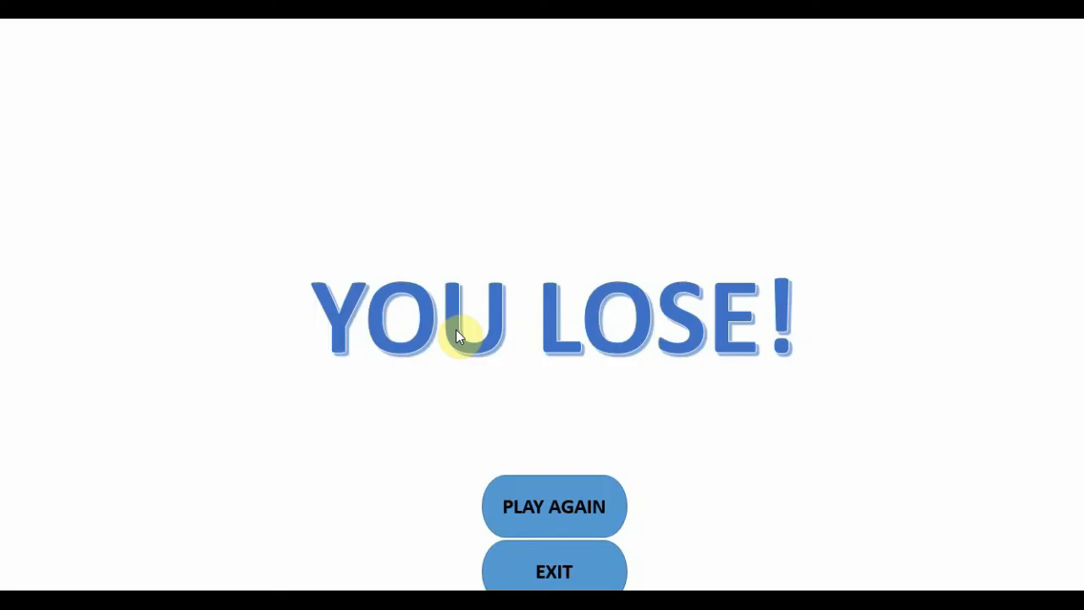
left_click(566, 506)
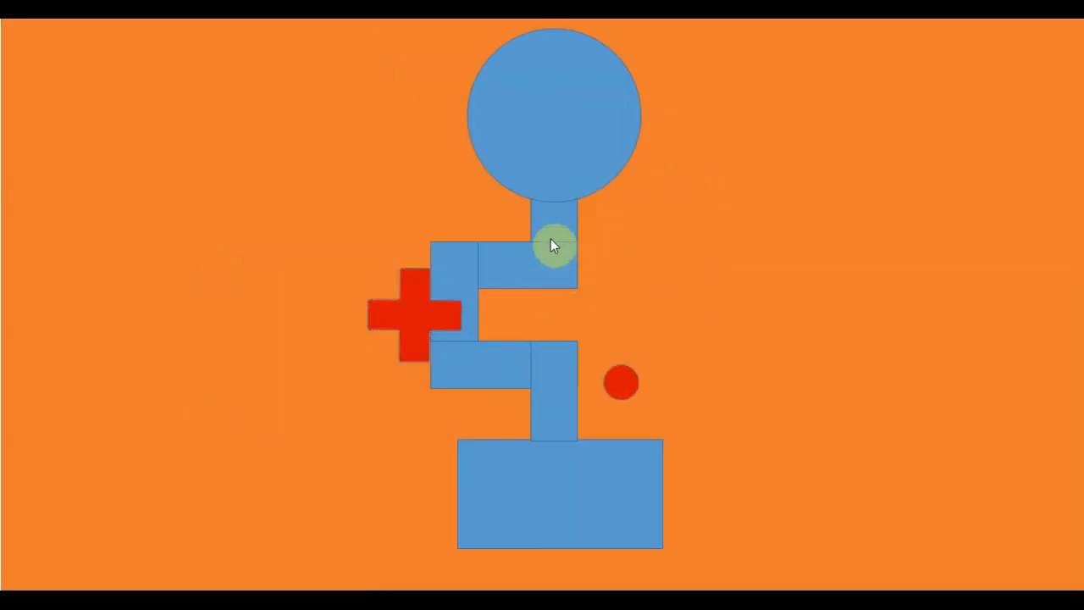
mouse_move(551, 174)
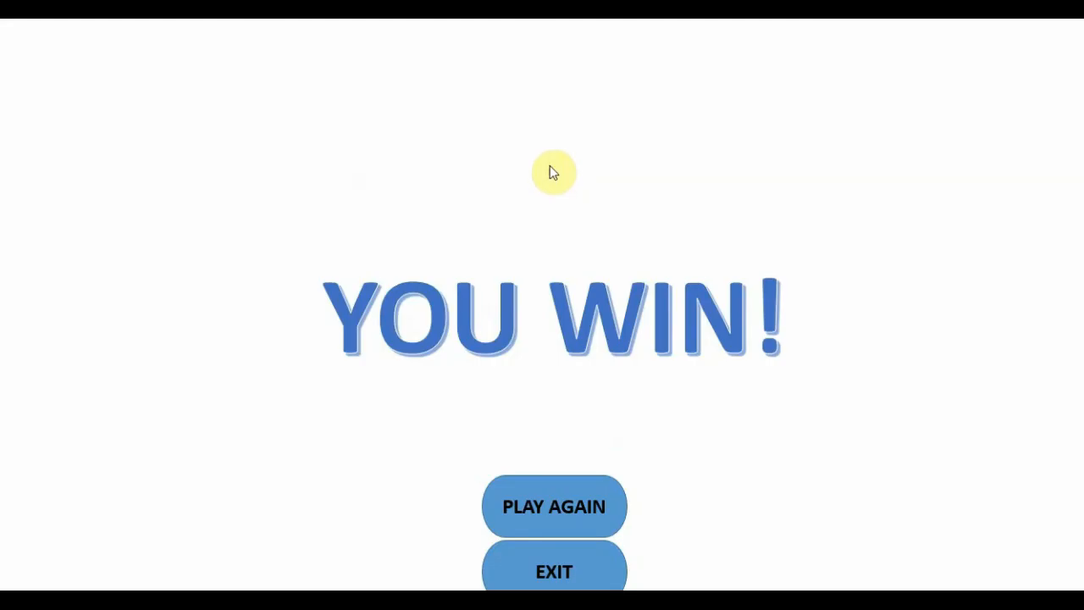
left_click(570, 556)
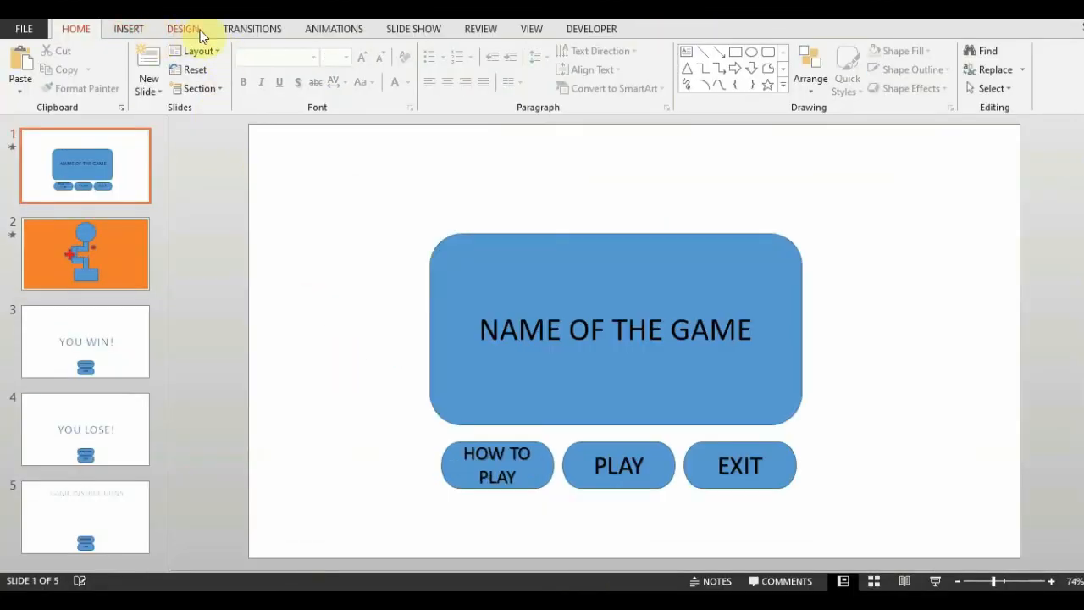
Set the slide show's show type to Browsed at a kiosk (full screen).
left_click(415, 31)
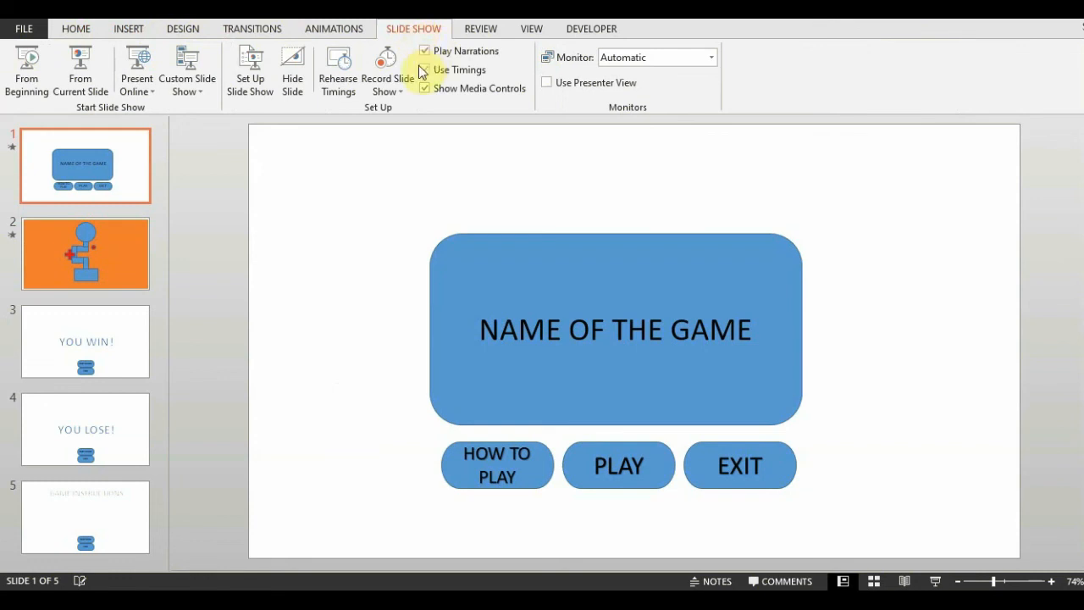
left_click(250, 82)
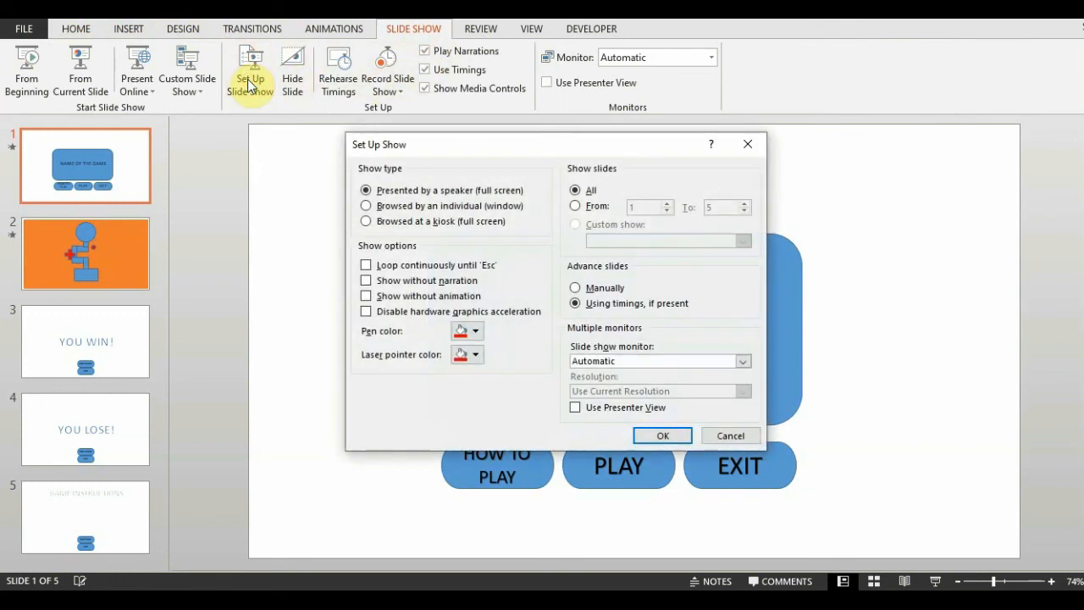
left_click(367, 222)
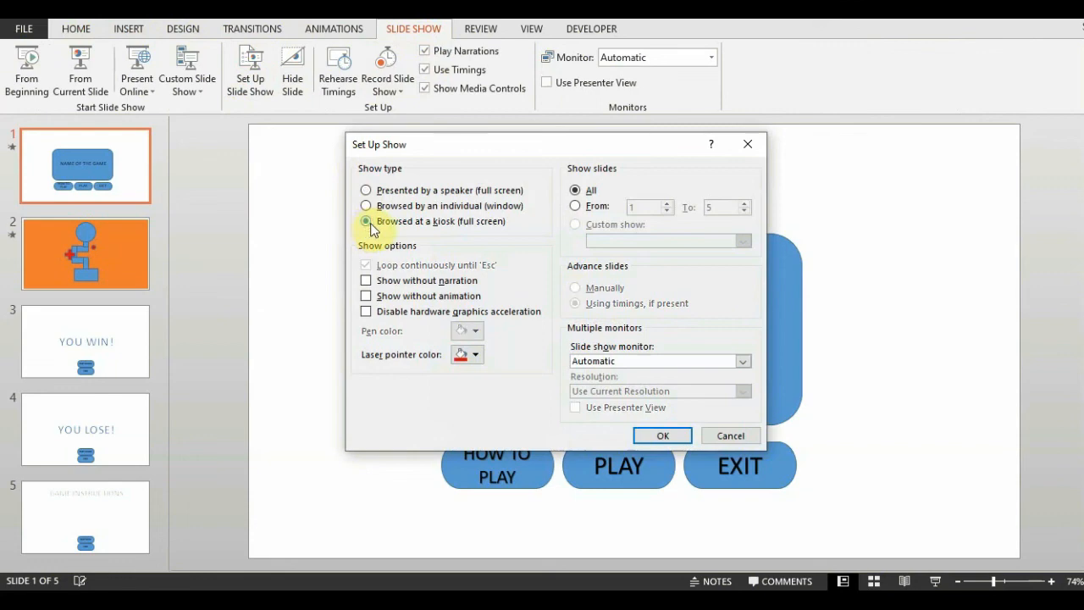